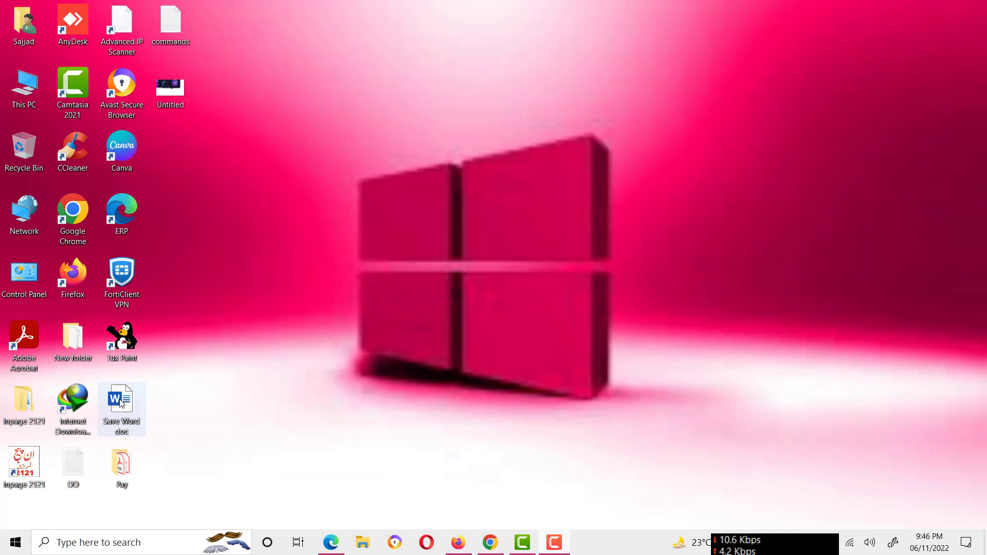
# Open the Save Word doc document from the desktop and bring up its custom page margin settings
pyautogui.doubleClick(122, 402)
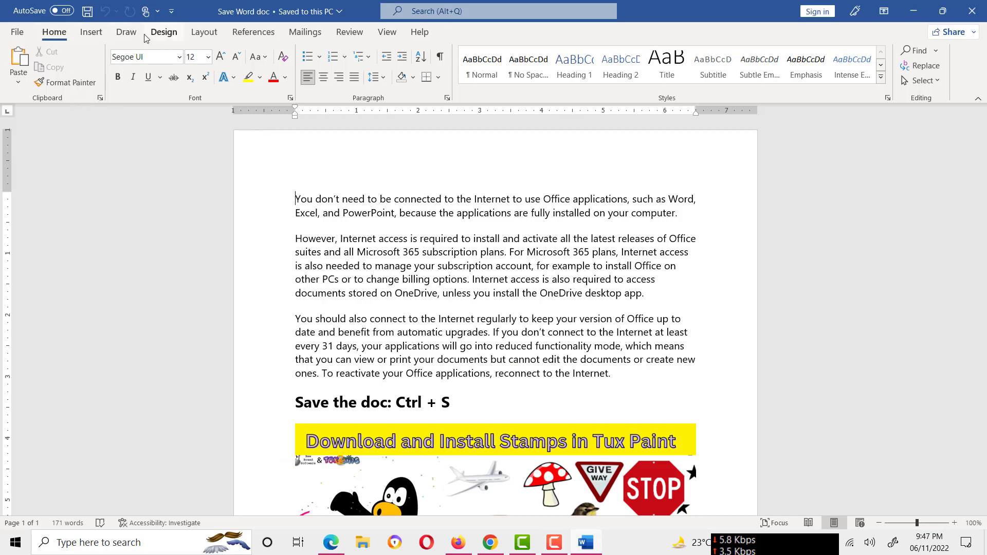
pyautogui.click(205, 33)
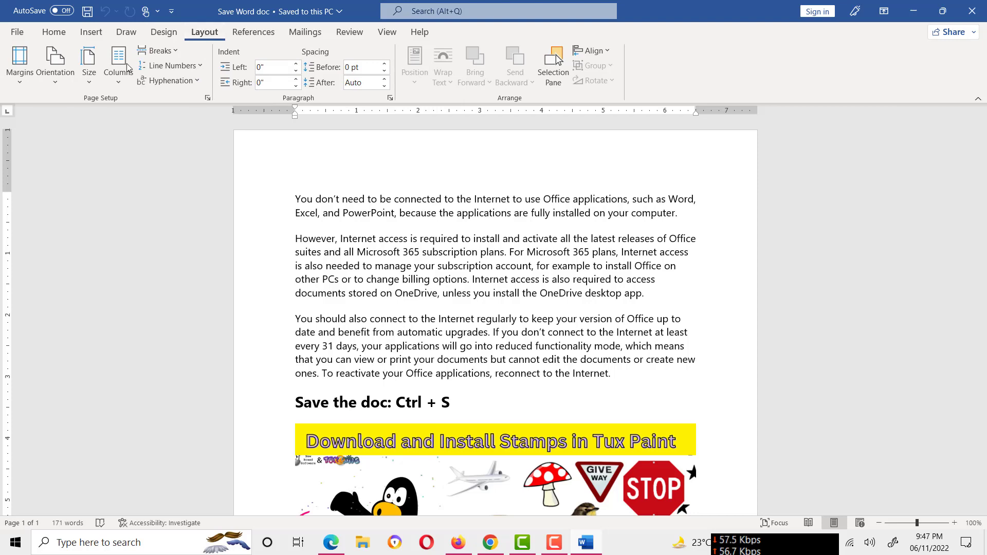
pyautogui.click(23, 83)
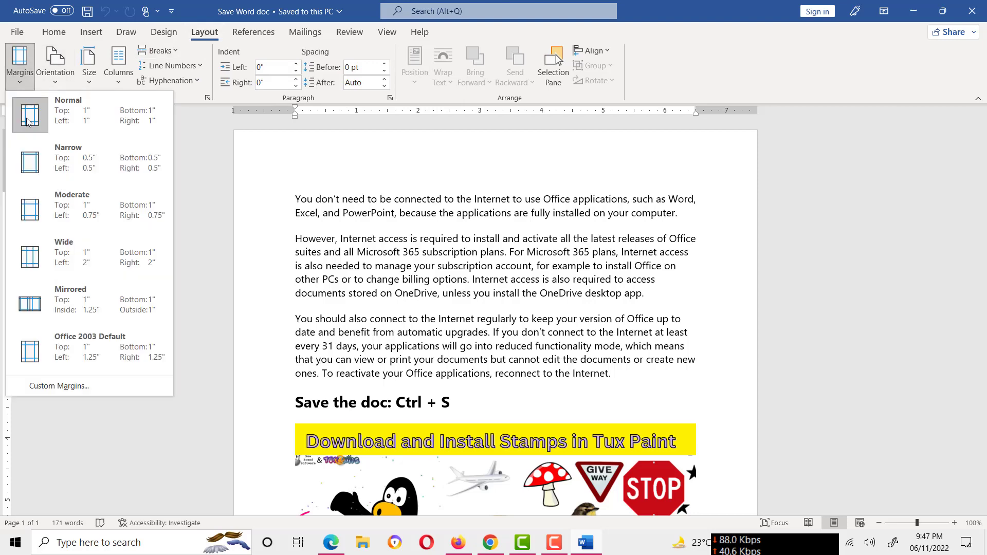
pyautogui.click(75, 388)
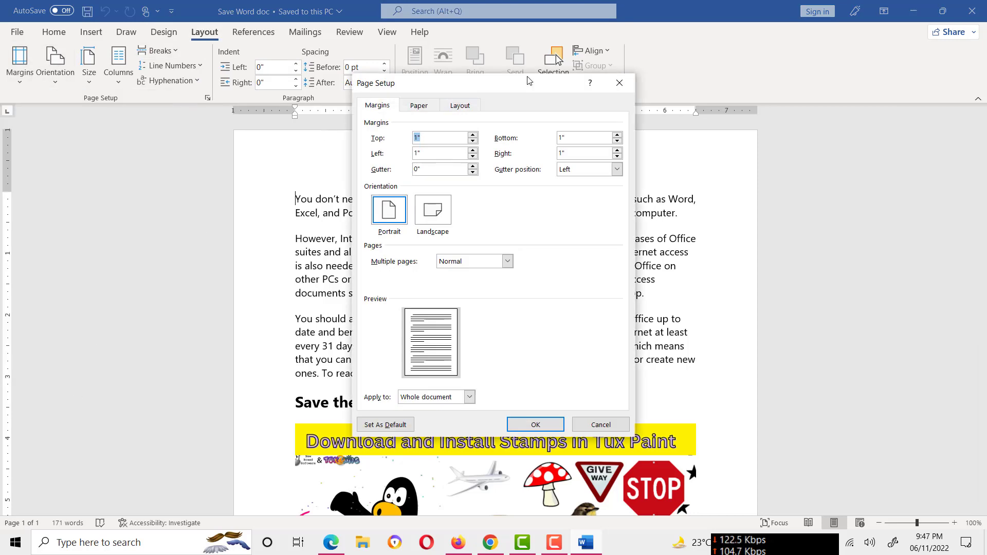
pyautogui.moveTo(519, 81); pyautogui.dragTo(412, 89)
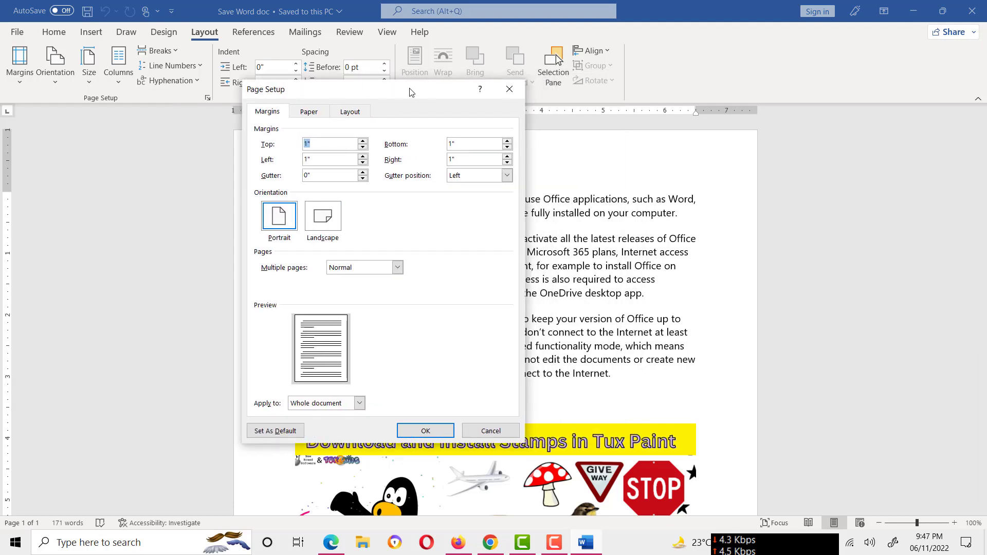
pyautogui.moveTo(411, 93); pyautogui.dragTo(419, 132)
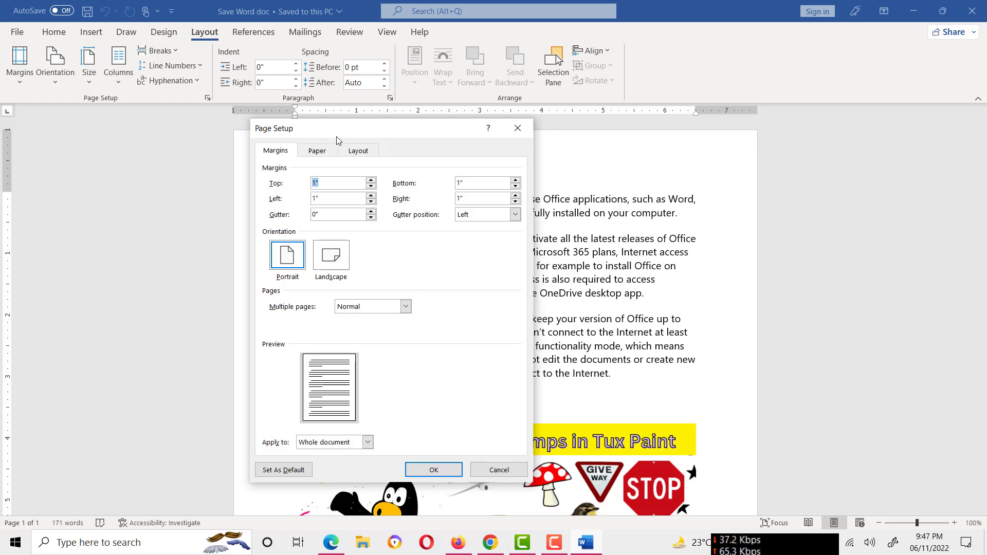
pyautogui.moveTo(347, 125); pyautogui.dragTo(134, 107)
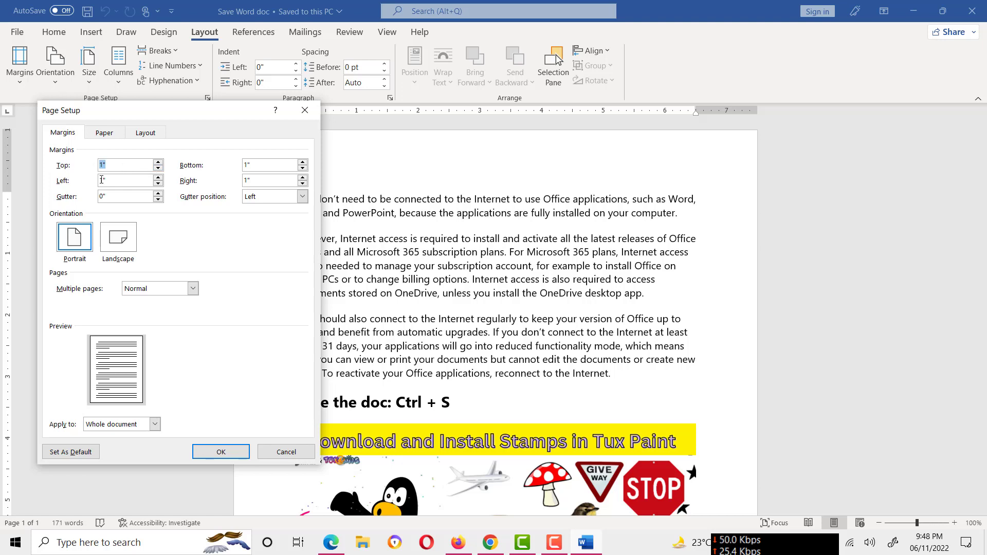
# Set the top page margin to 0.3"
pyautogui.click(158, 170)
pyautogui.click(158, 169)
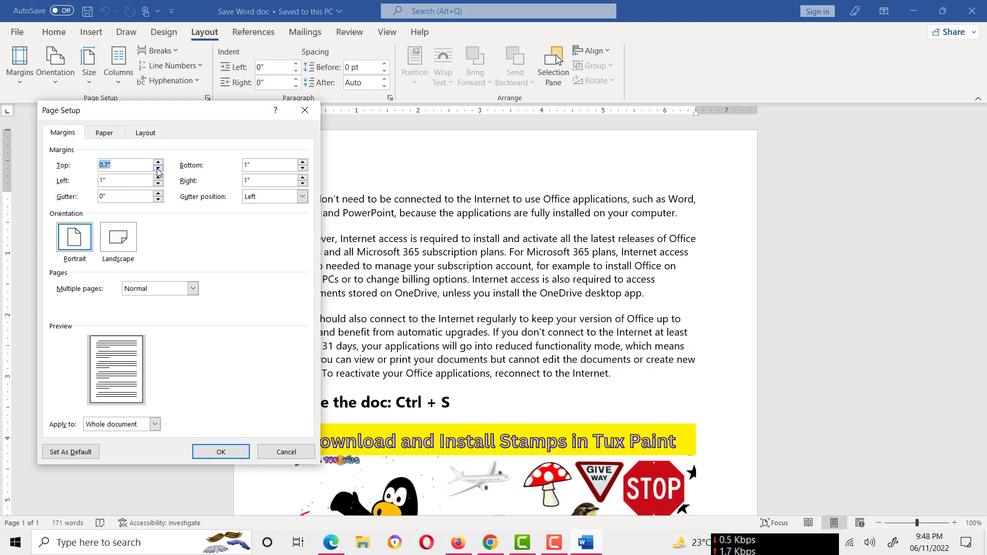
pyautogui.click(158, 169)
pyautogui.click(158, 169)
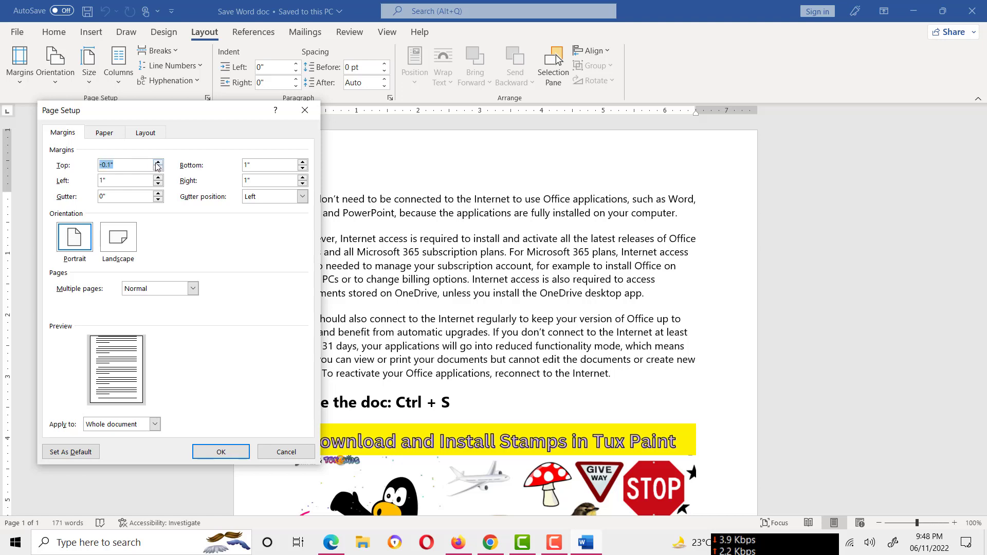
pyautogui.click(158, 169)
pyautogui.click(158, 163)
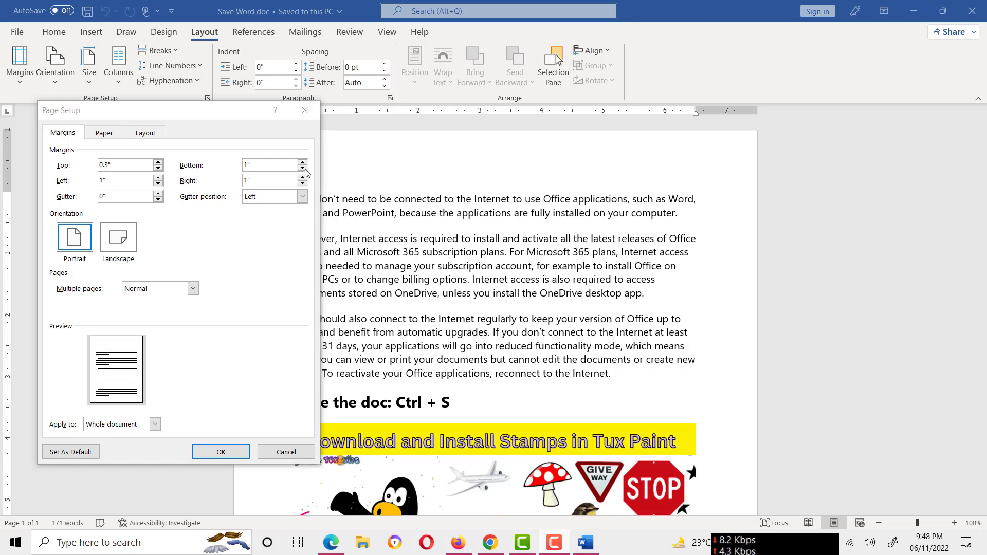
# Set the bottom page margin to 0.6"
pyautogui.click(303, 168)
pyautogui.click(303, 168)
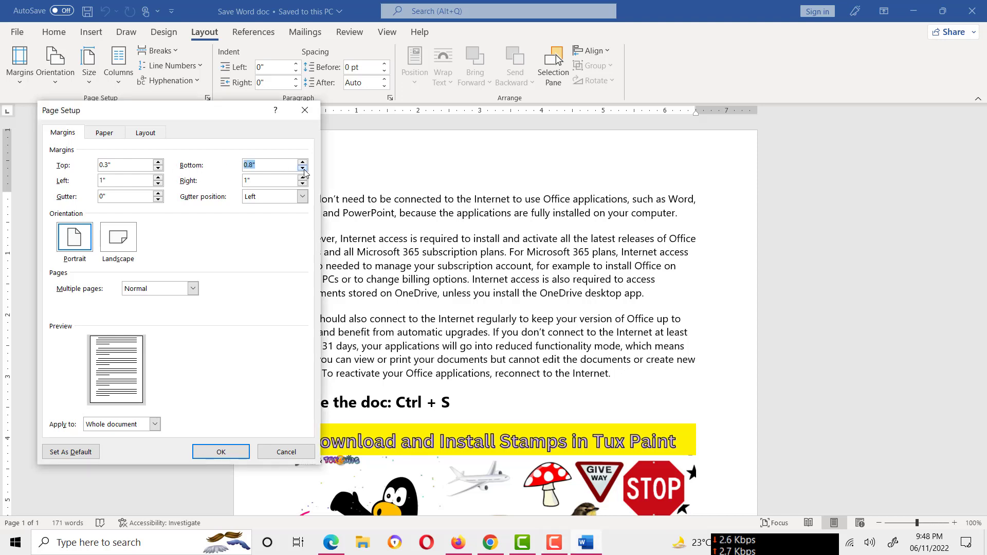
pyautogui.click(303, 169)
pyautogui.click(303, 162)
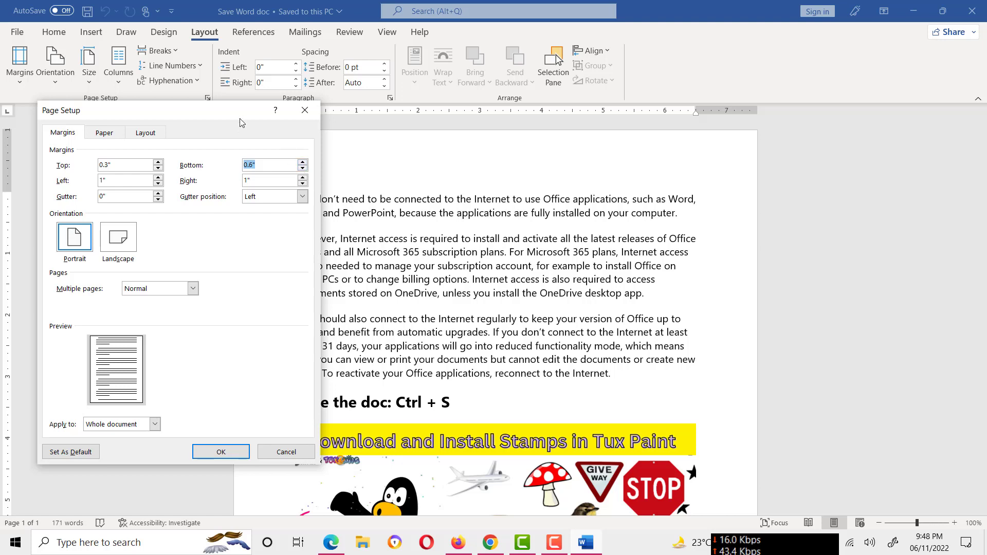
# Set the top page margin to 1.2"
pyautogui.moveTo(240, 119); pyautogui.dragTo(360, 121)
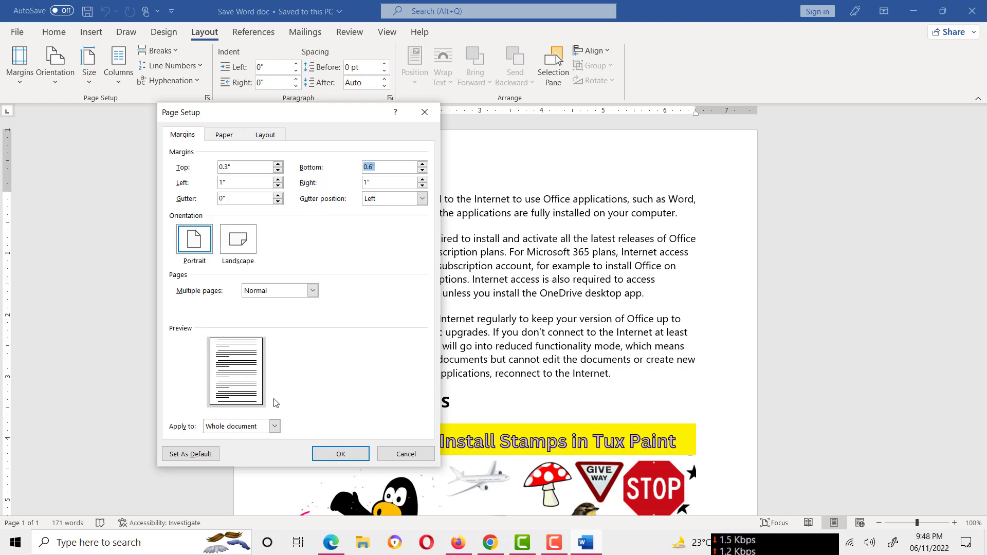
pyautogui.click(278, 165)
pyautogui.click(277, 165)
pyautogui.click(278, 164)
pyautogui.click(278, 165)
pyautogui.click(278, 165)
pyautogui.click(277, 166)
pyautogui.click(278, 165)
pyautogui.click(277, 165)
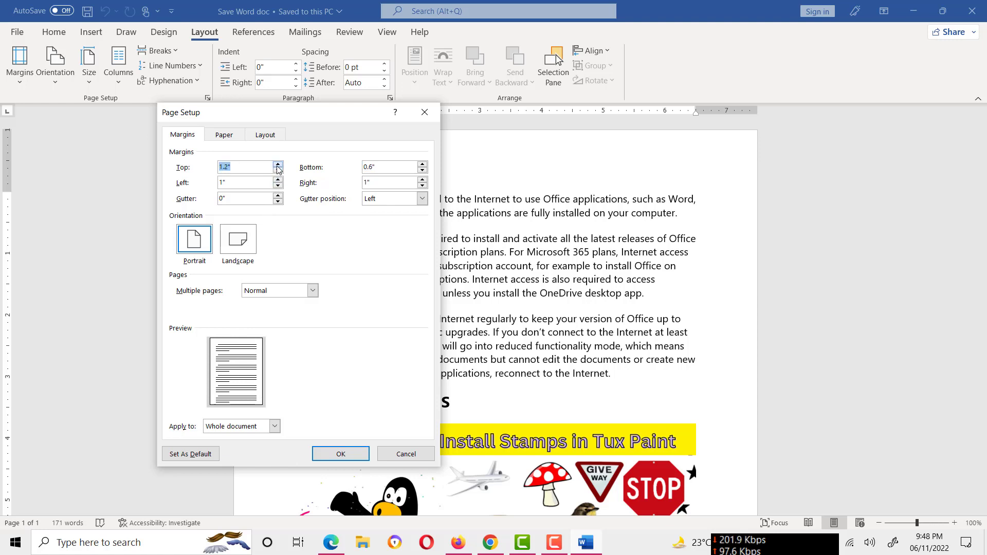
pyautogui.click(278, 165)
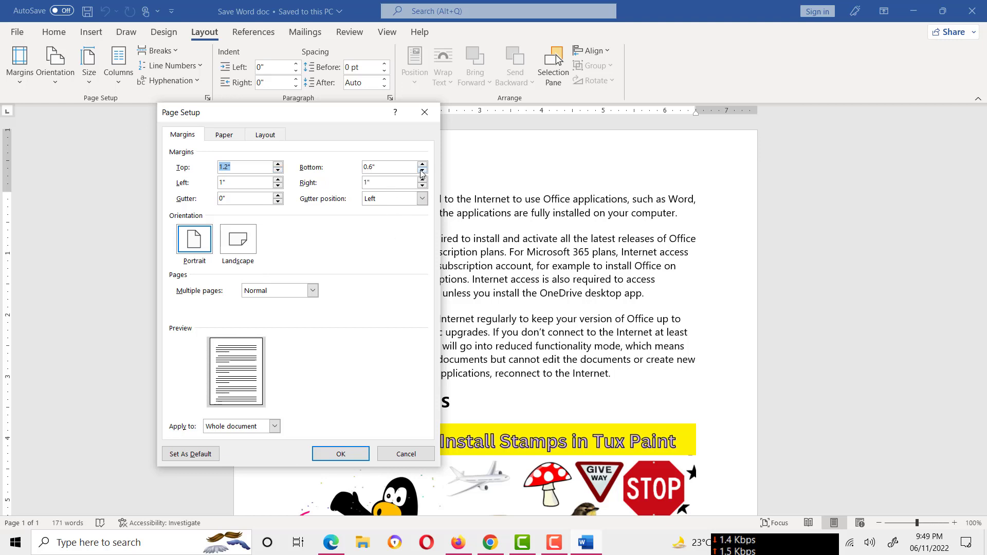
# Set the bottom page margin to 0.7"
pyautogui.moveTo(422, 165); pyautogui.dragTo(422, 165)
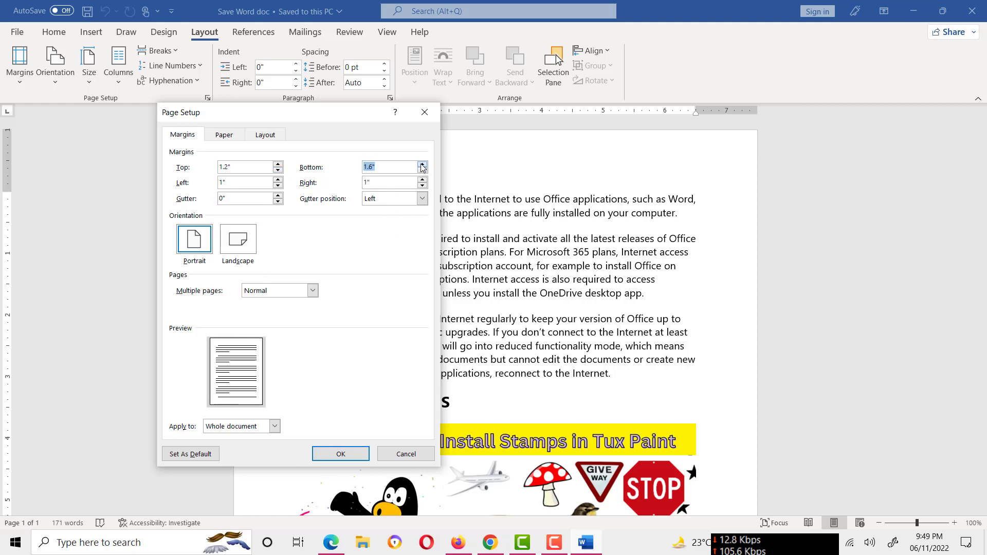
pyautogui.click(422, 165)
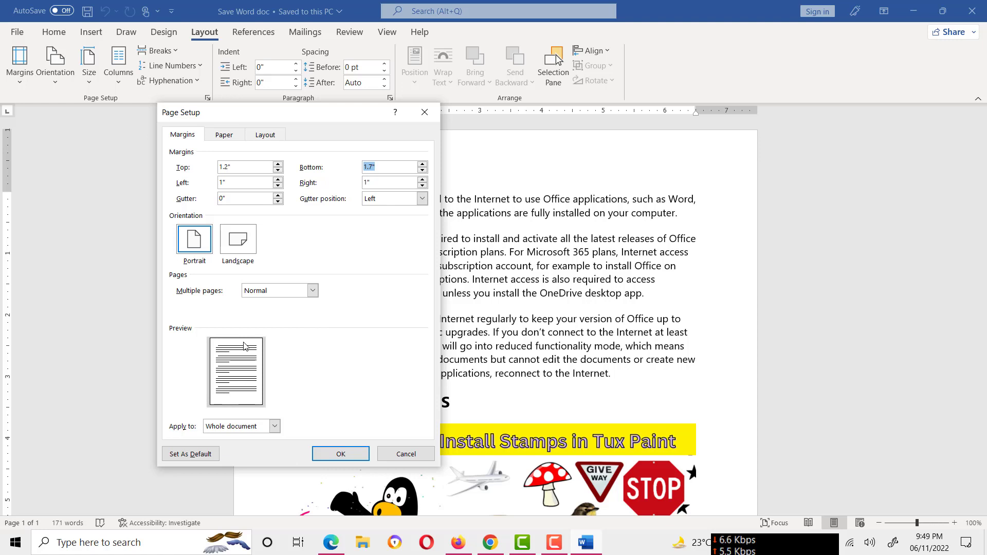
pyautogui.click(422, 175)
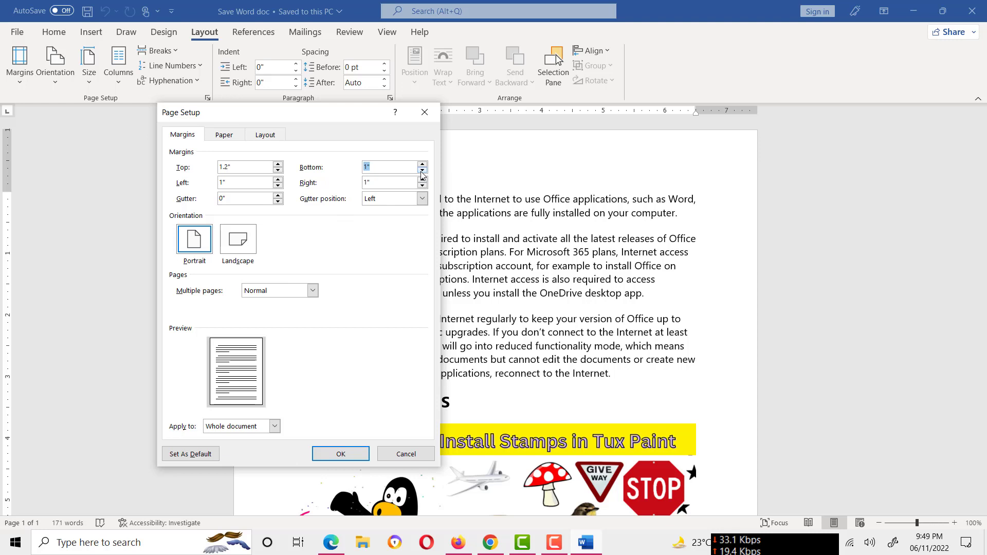
pyautogui.click(422, 172)
pyautogui.click(422, 171)
pyautogui.click(422, 171)
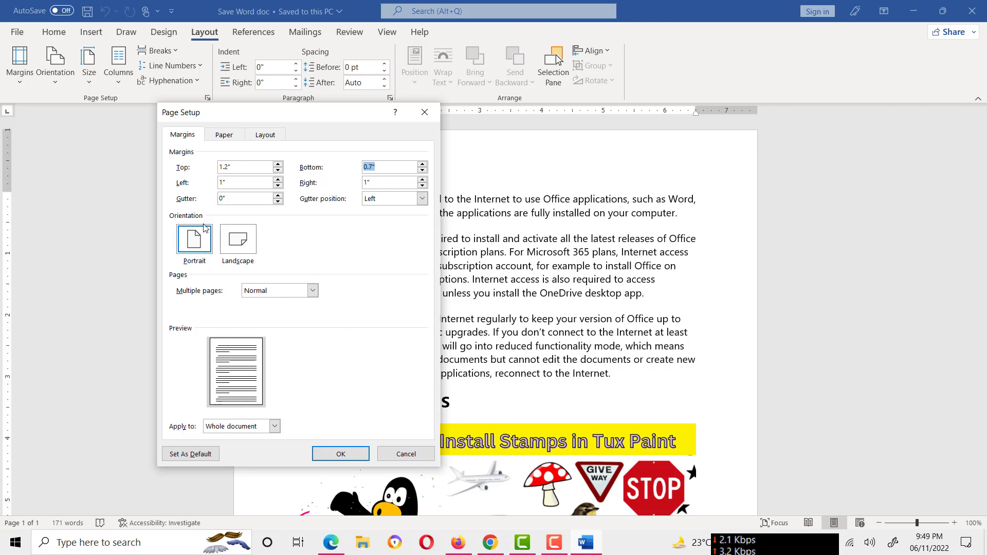
# Set the left page margin to 0.6" and the right page margin to 0.2"
pyautogui.click(278, 186)
pyautogui.click(278, 187)
pyautogui.click(278, 180)
pyautogui.click(279, 186)
pyautogui.click(422, 186)
pyautogui.click(422, 186)
pyautogui.click(422, 186)
pyautogui.click(423, 187)
pyautogui.click(423, 186)
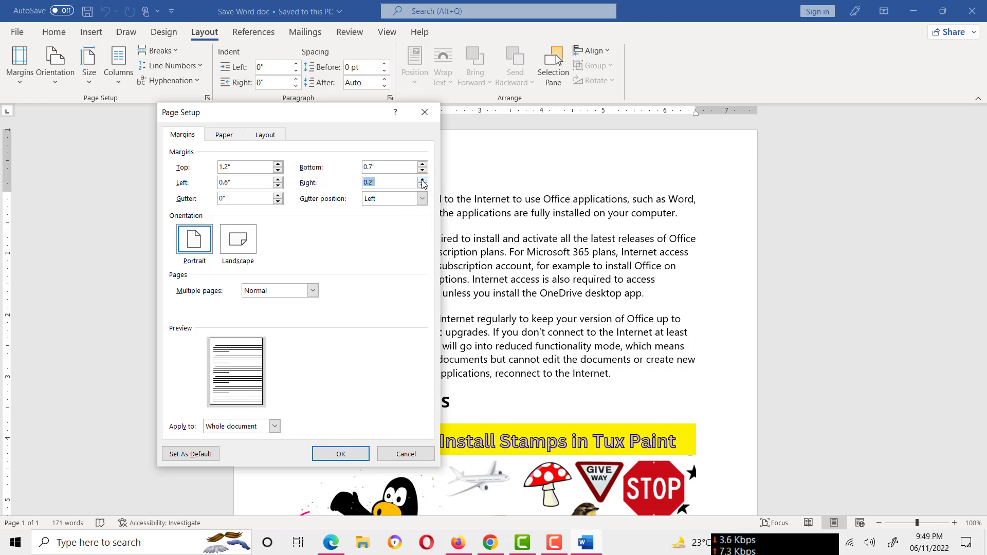
# Apply the margins to the whole document, accepting the automatic fix for margins outside the printable area
pyautogui.click(339, 455)
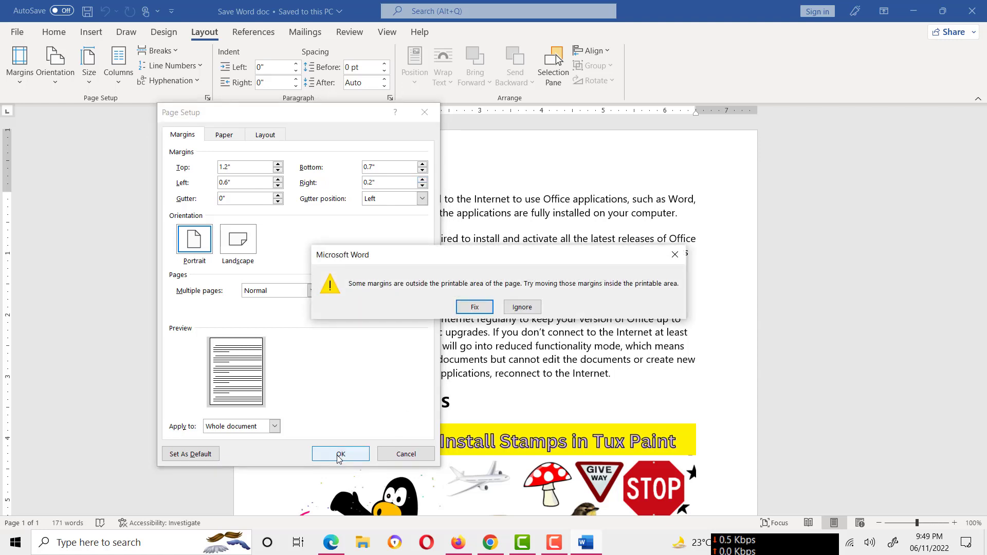
pyautogui.click(469, 309)
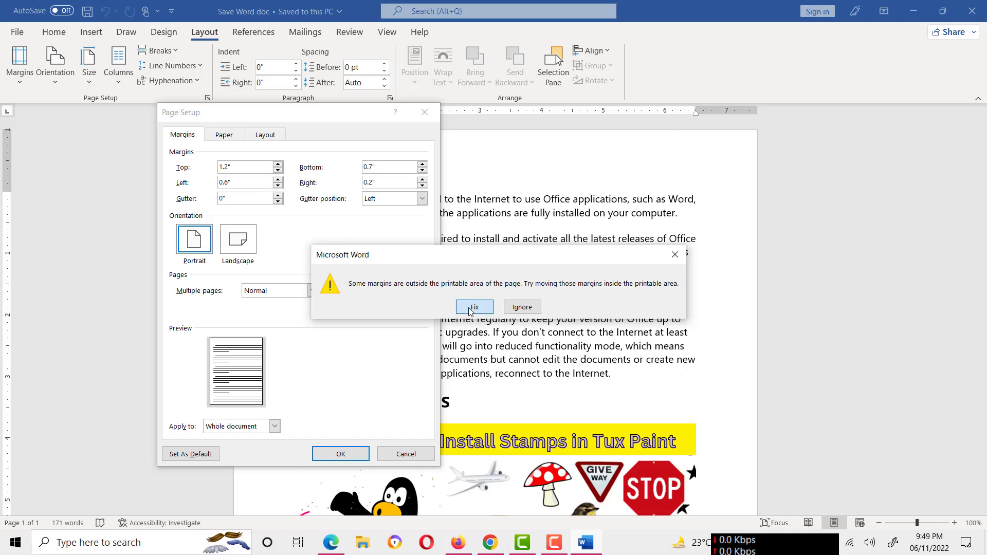
pyautogui.click(353, 454)
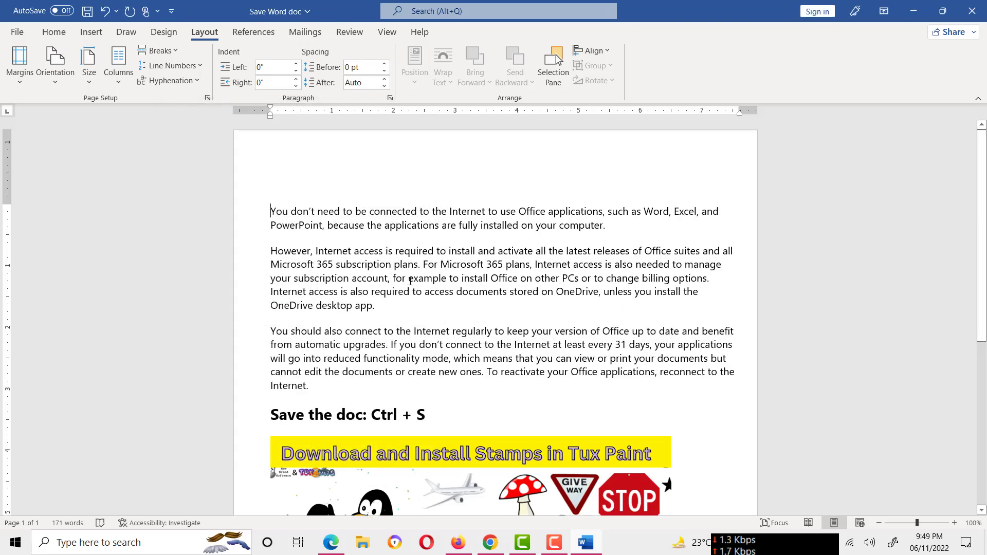
# Reopen the custom page margin settings and set the gutter to 1"
pyautogui.click(19, 66)
pyautogui.click(55, 441)
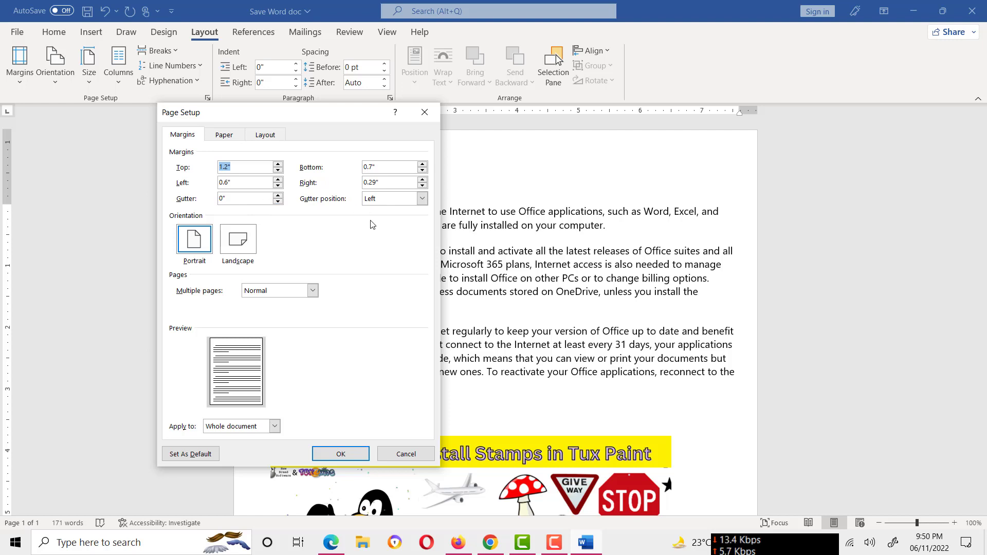
pyautogui.click(278, 196)
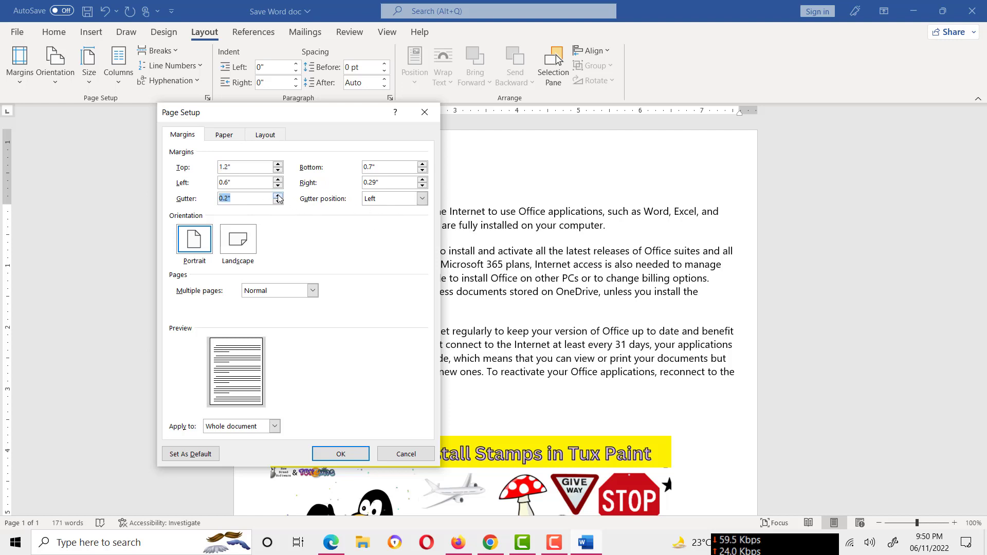
pyautogui.click(274, 198)
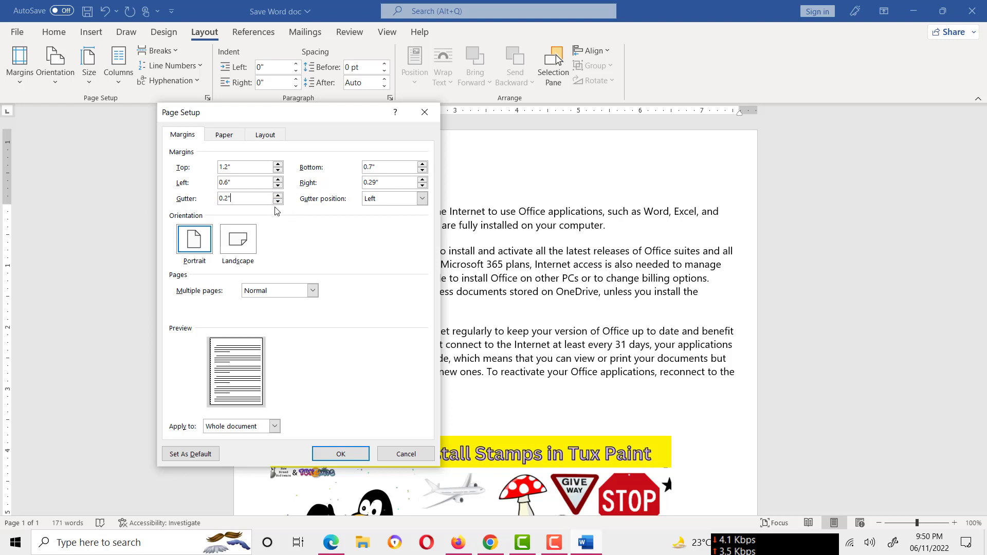
pyautogui.click(277, 197)
pyautogui.click(277, 196)
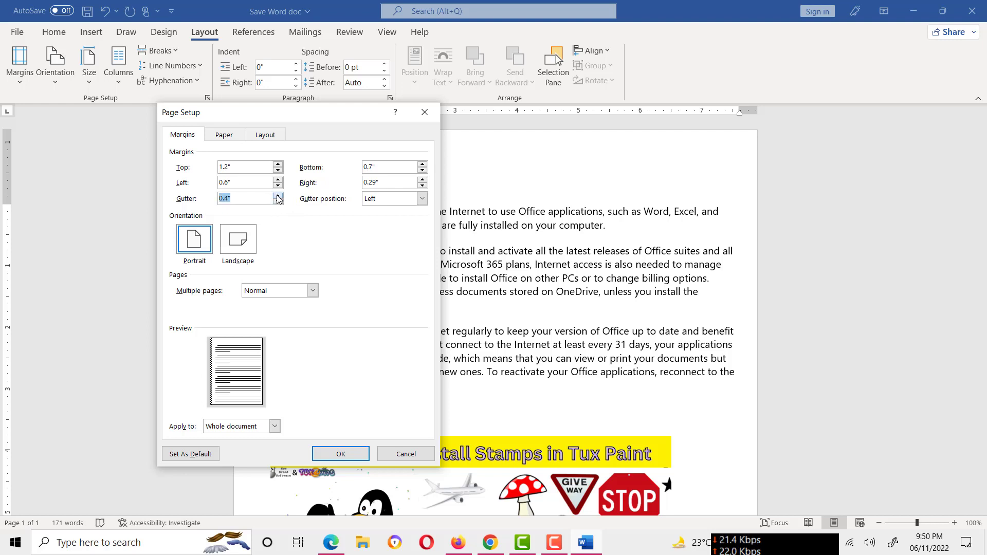
pyautogui.click(277, 196)
pyautogui.click(277, 196)
pyautogui.click(277, 197)
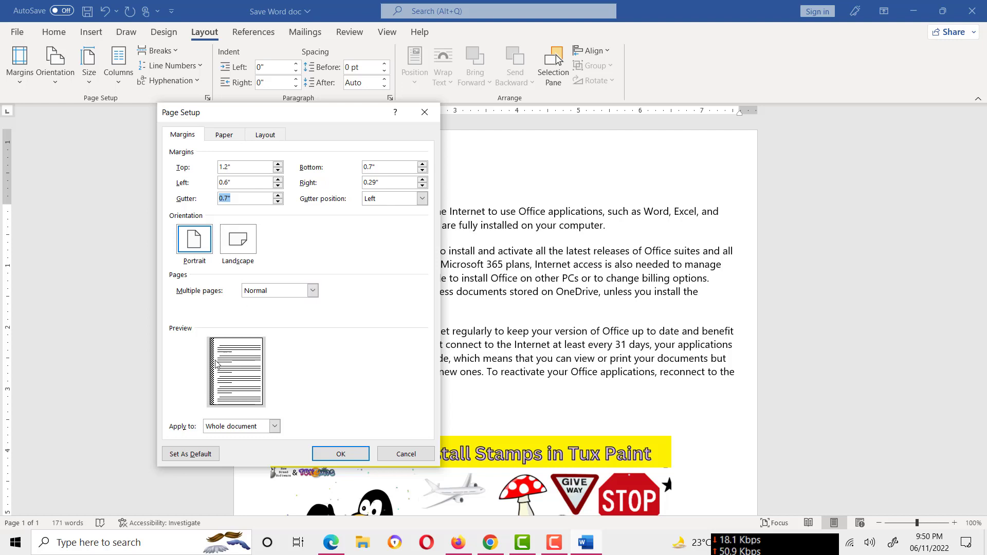
pyautogui.click(277, 196)
pyautogui.click(278, 196)
pyautogui.click(278, 196)
# Reduce the gutter to 0.4"
pyautogui.moveTo(278, 113); pyautogui.dragTo(350, 70)
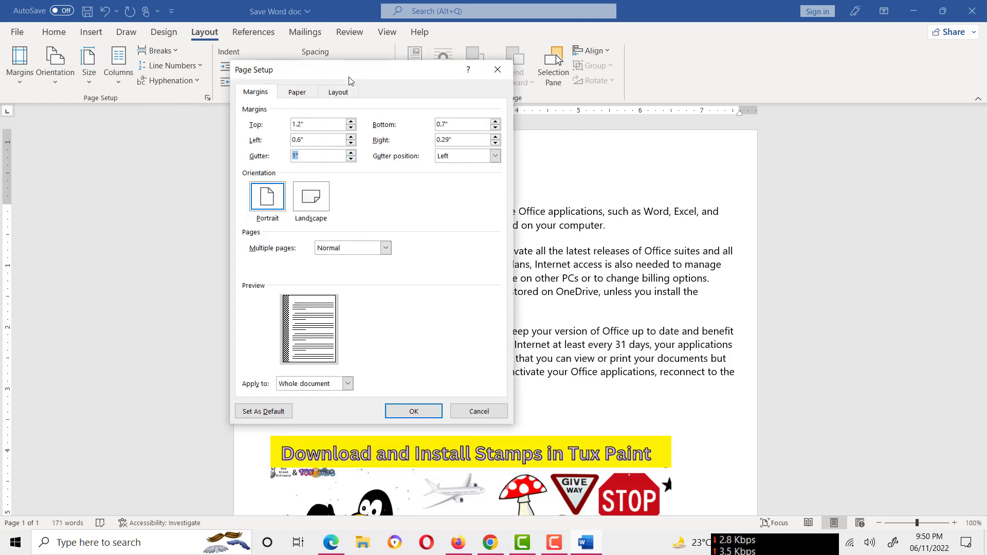
pyautogui.click(350, 159)
pyautogui.click(351, 160)
pyautogui.click(351, 159)
pyautogui.click(351, 160)
pyautogui.click(351, 159)
pyautogui.click(350, 160)
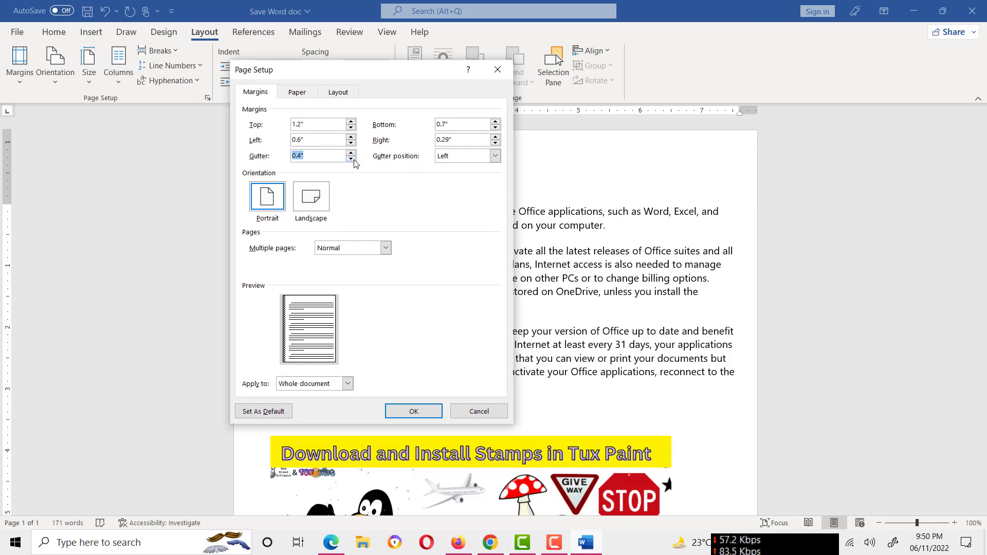
# Set the gutter position to Top and increase the gutter to 1.7"
pyautogui.click(494, 157)
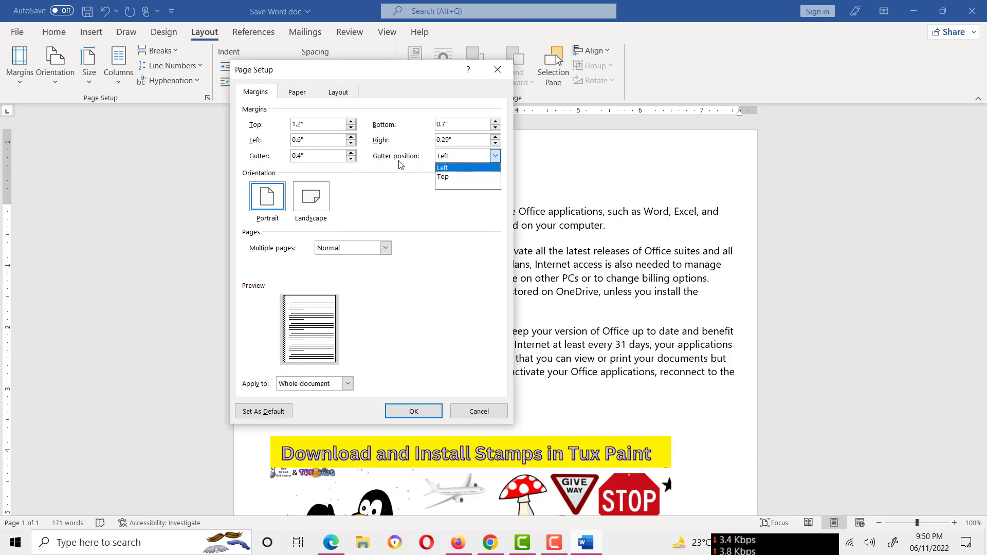
pyautogui.click(453, 178)
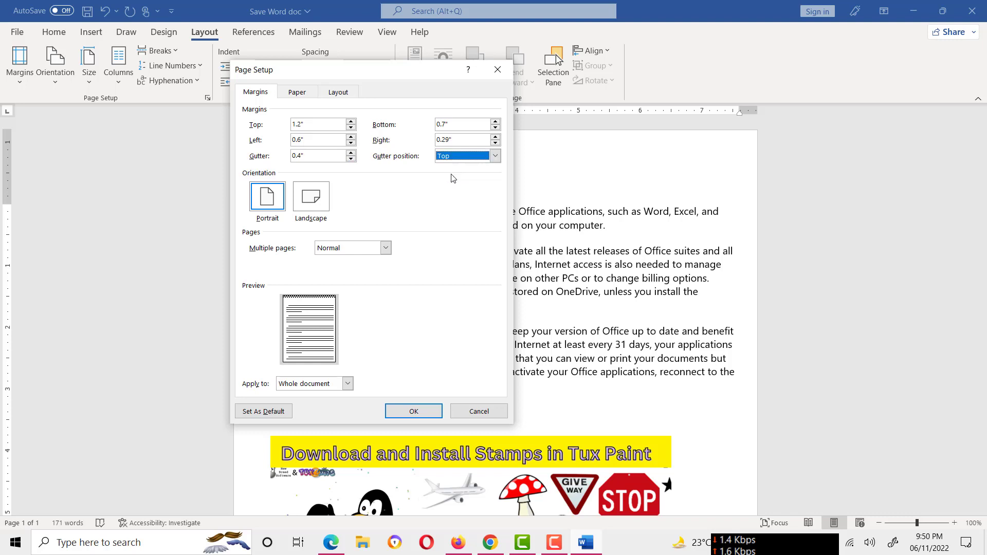
pyautogui.click(350, 153)
pyautogui.click(351, 153)
pyautogui.click(351, 153)
pyautogui.click(350, 153)
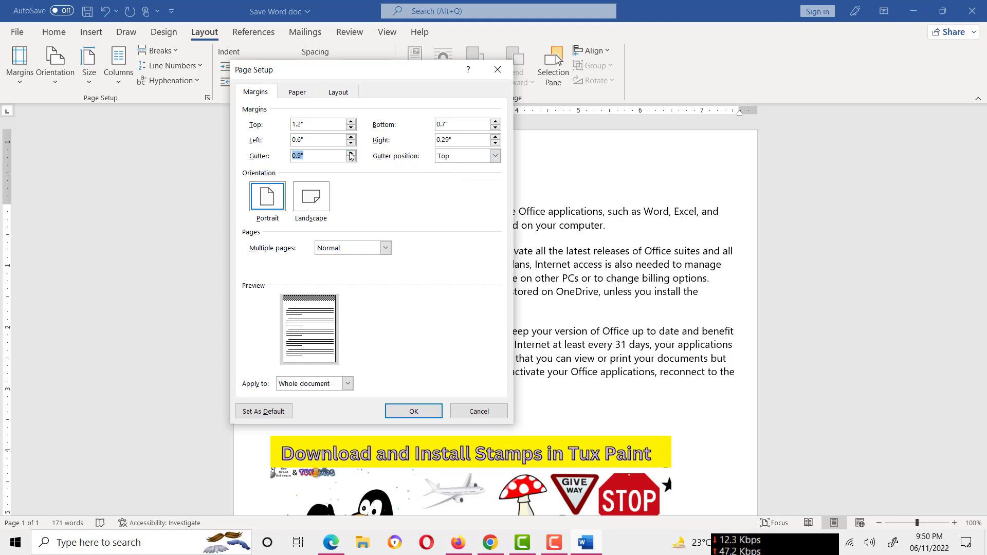
pyautogui.click(351, 153)
pyautogui.click(351, 153)
pyautogui.click(350, 154)
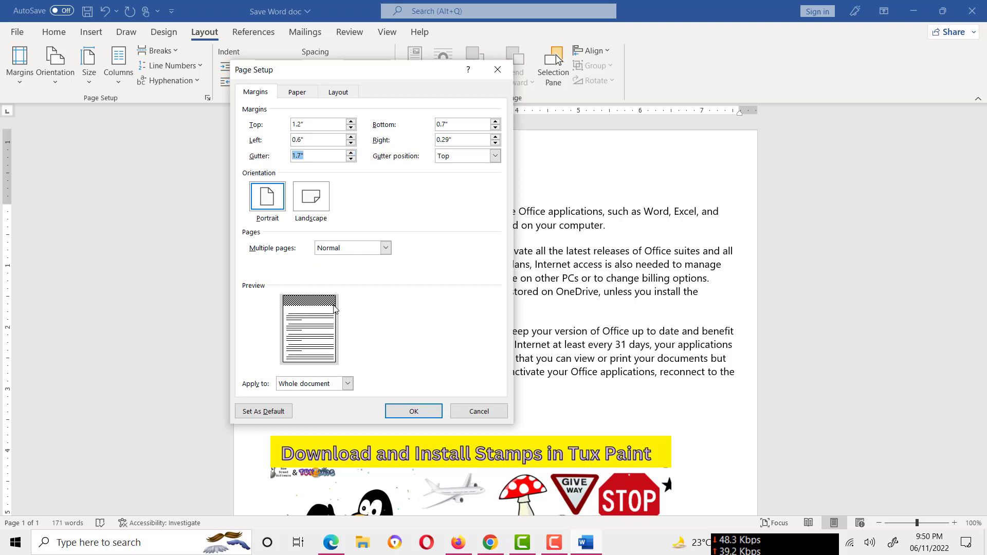
# Set the gutter to 1.2" and its position to Left
pyautogui.click(351, 160)
pyautogui.click(351, 160)
pyautogui.click(351, 160)
pyautogui.click(351, 160)
pyautogui.click(351, 160)
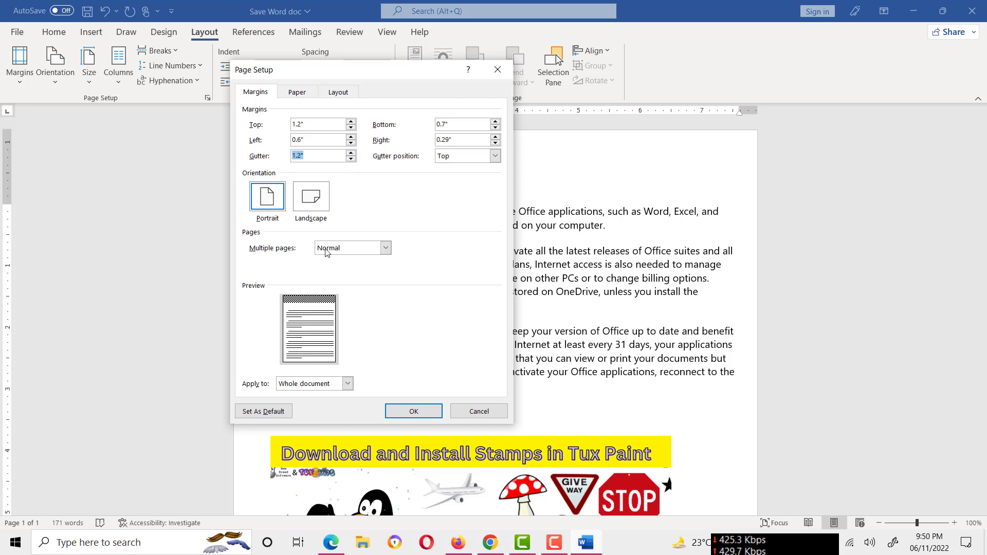
pyautogui.click(495, 156)
pyautogui.click(497, 169)
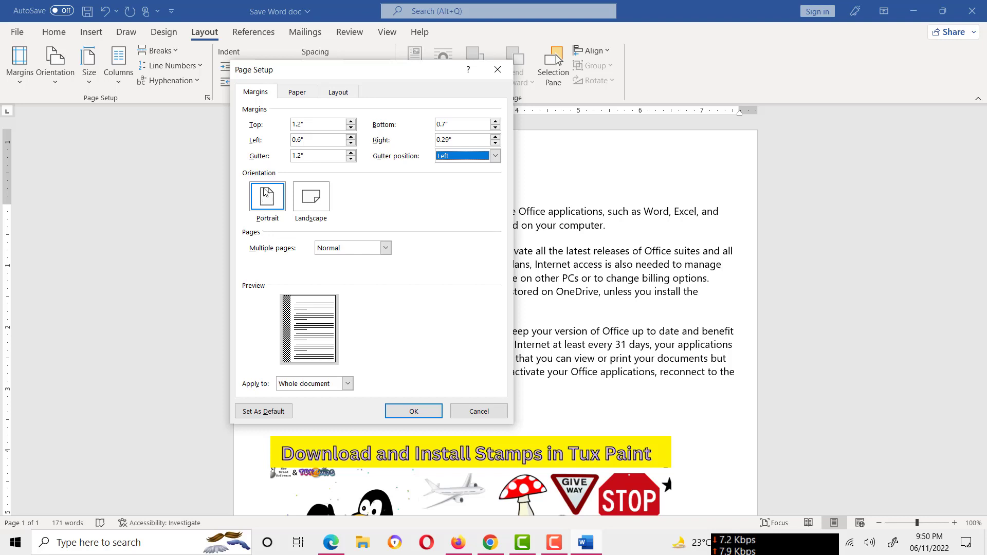
# Try the Landscape orientation and switch the page back to Portrait
pyautogui.click(315, 198)
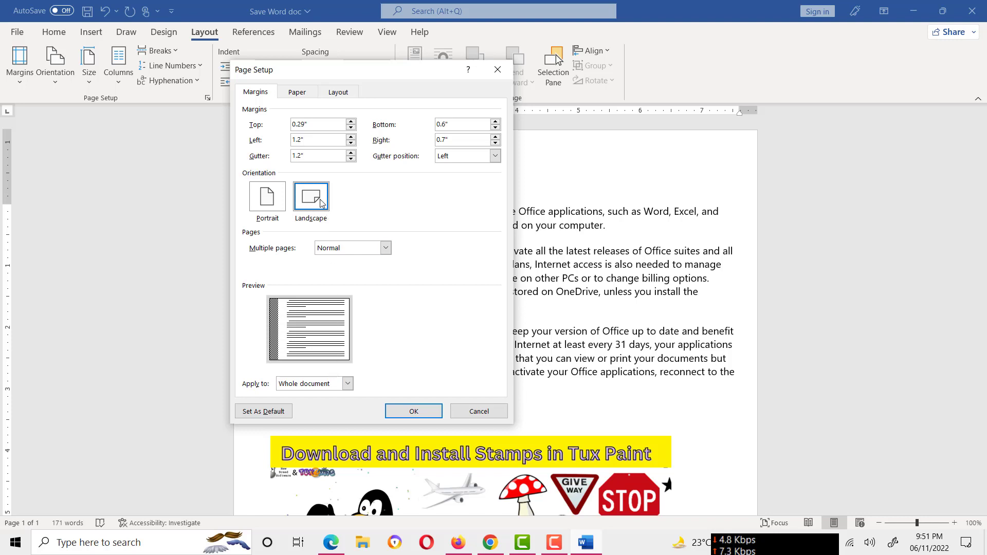
pyautogui.click(266, 200)
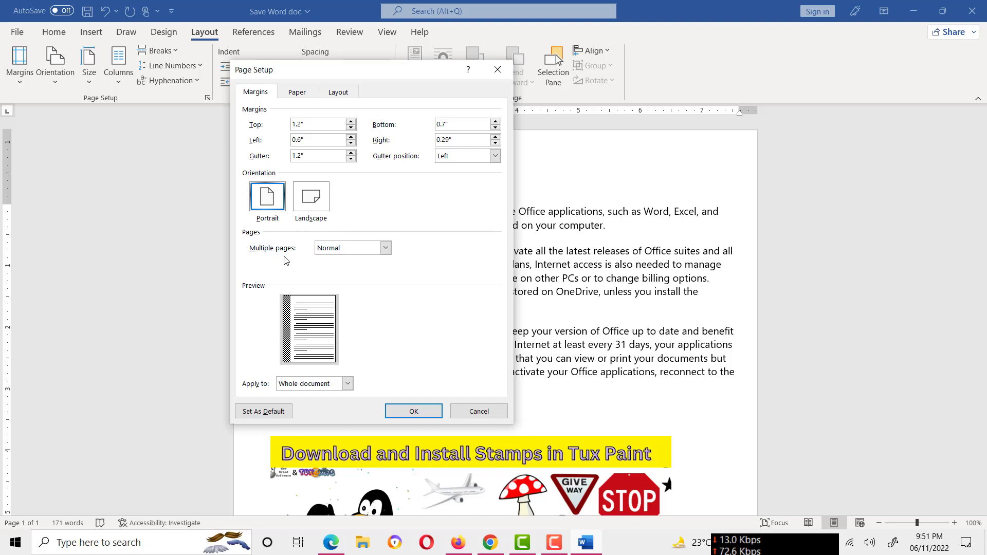
# Try Mirror margins, 2 pages per sheet and Book fold for multiple pages, and return the setting to Normal for the whole document
pyautogui.click(386, 249)
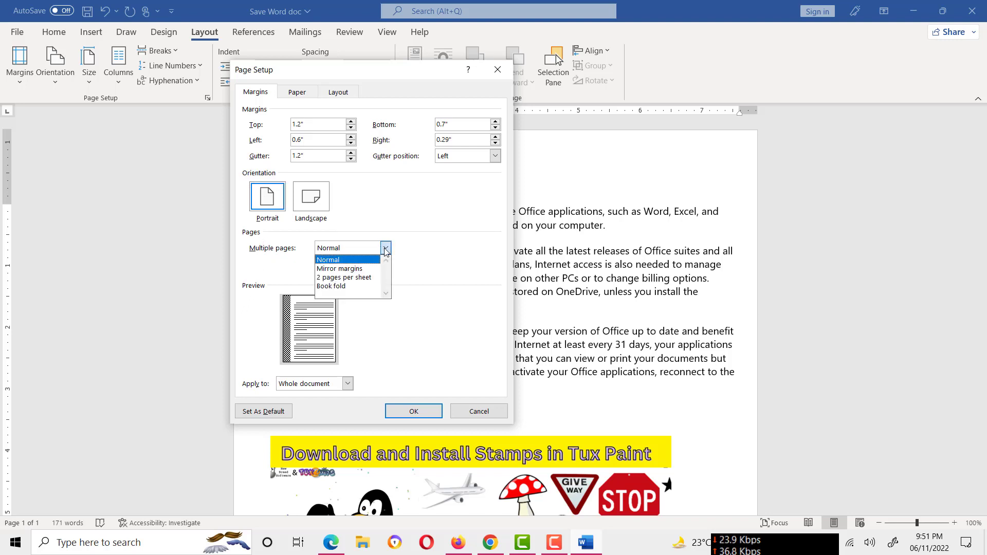
pyautogui.click(360, 266)
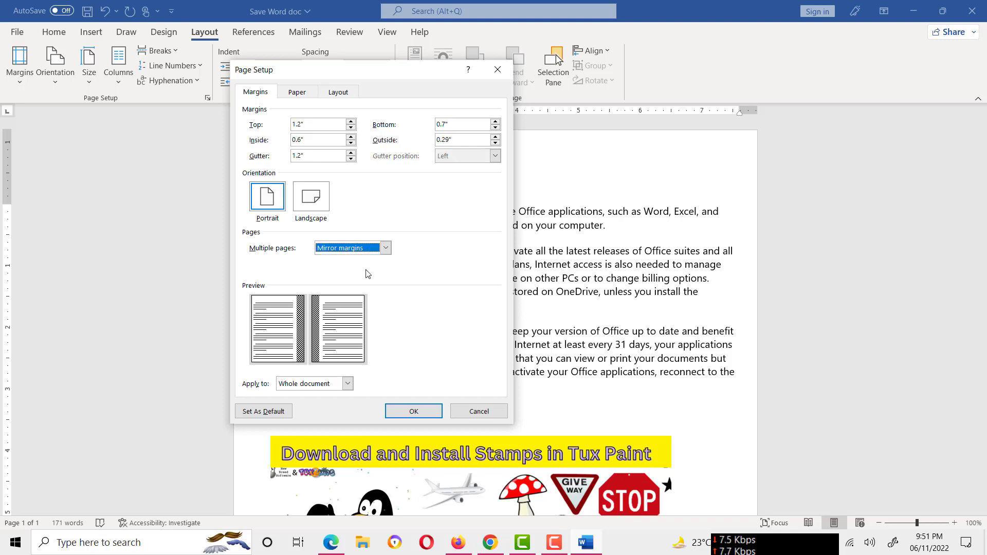
pyautogui.click(386, 248)
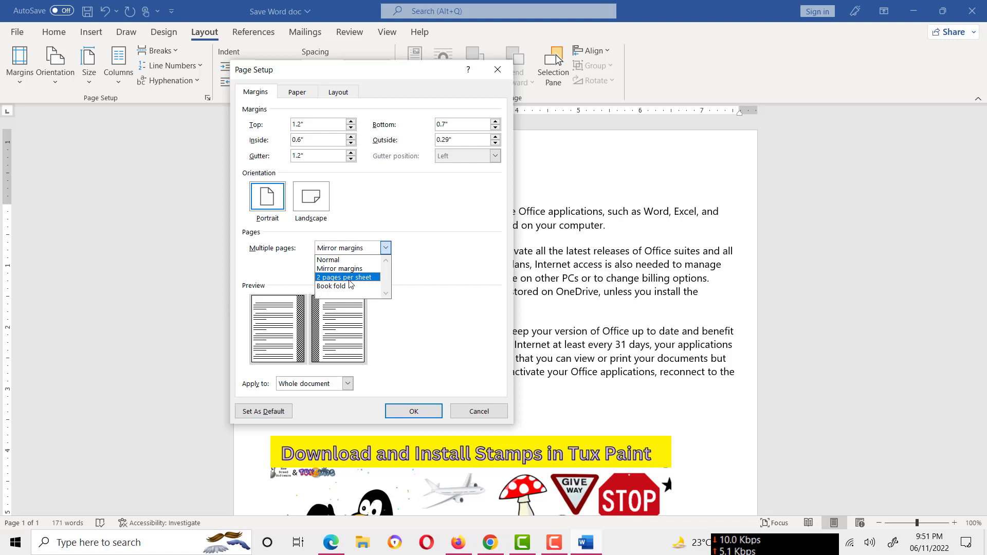
pyautogui.click(349, 279)
pyautogui.click(387, 248)
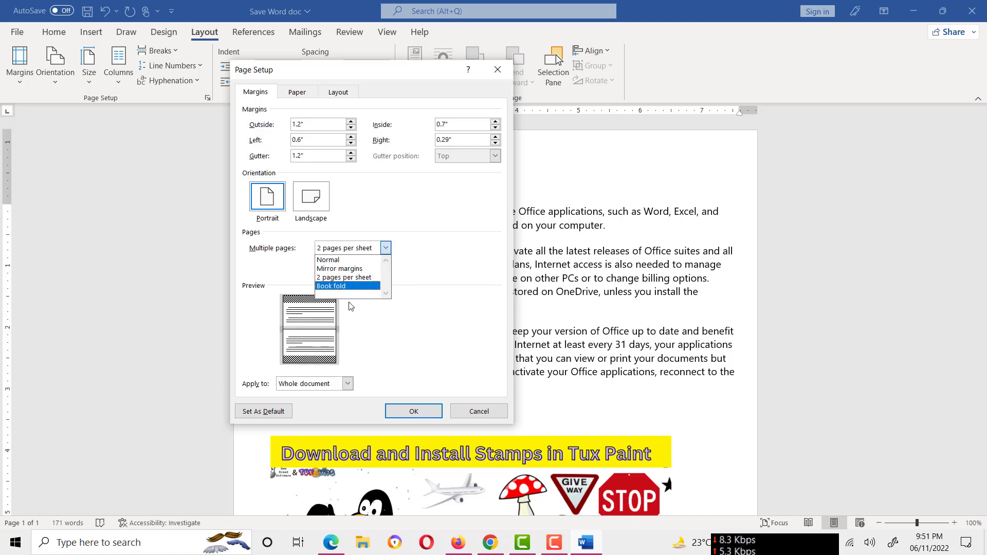
pyautogui.click(348, 288)
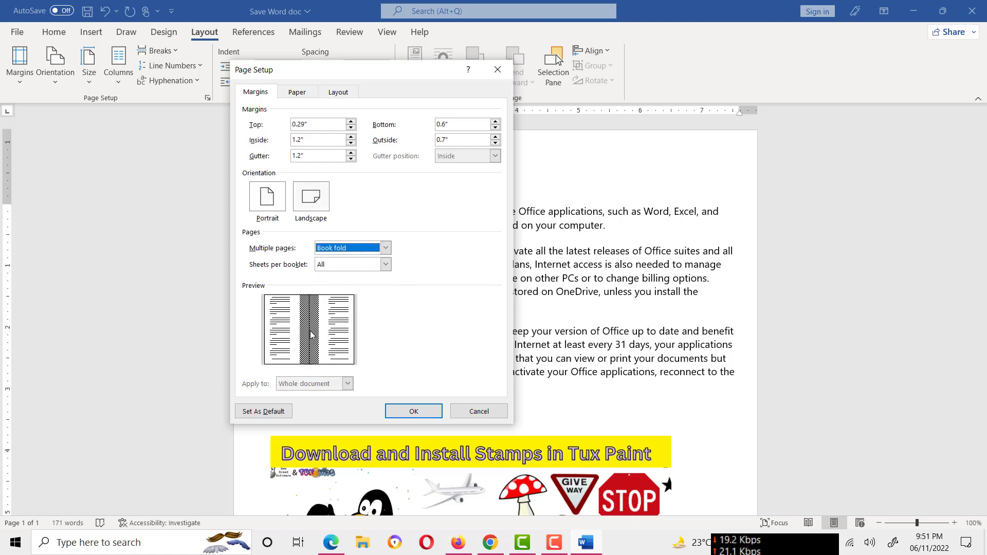
pyautogui.click(386, 250)
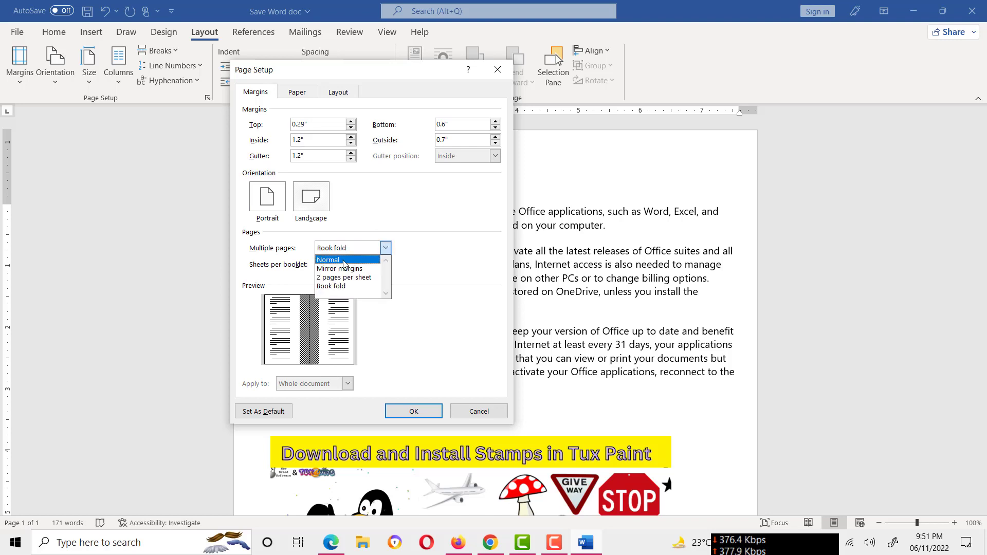
pyautogui.click(343, 259)
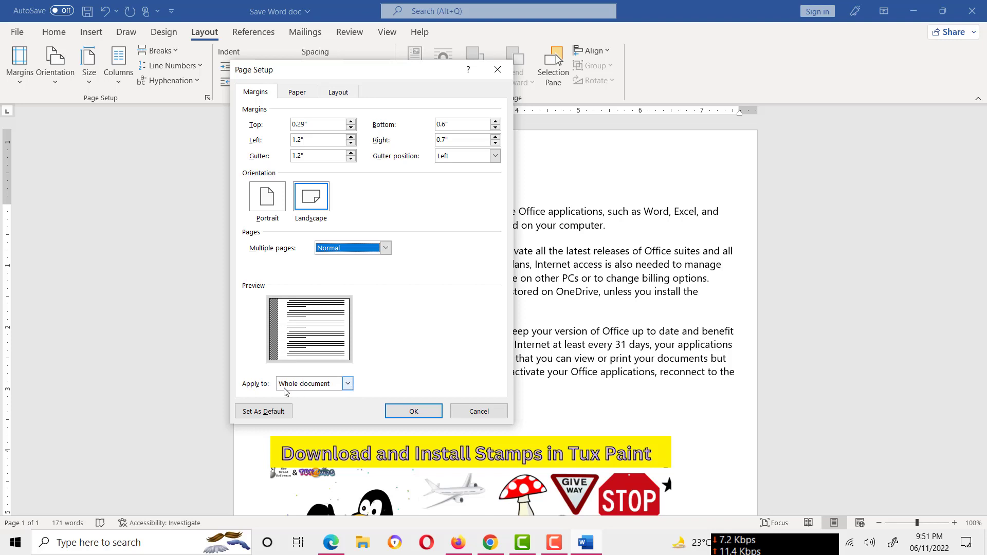
pyautogui.click(348, 384)
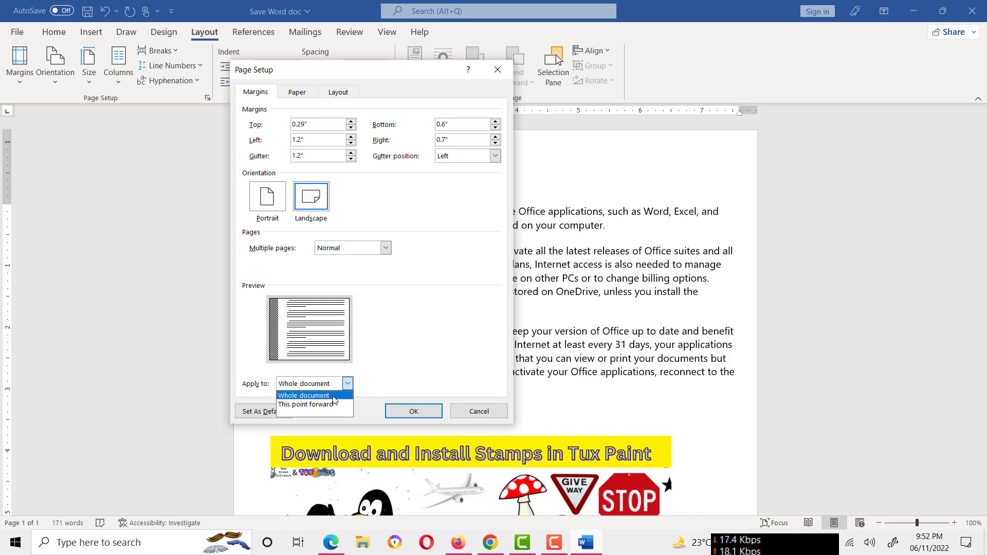
pyautogui.click(383, 341)
# Try the Legal and Executive paper sizes and set the paper size back to Letter
pyautogui.click(297, 92)
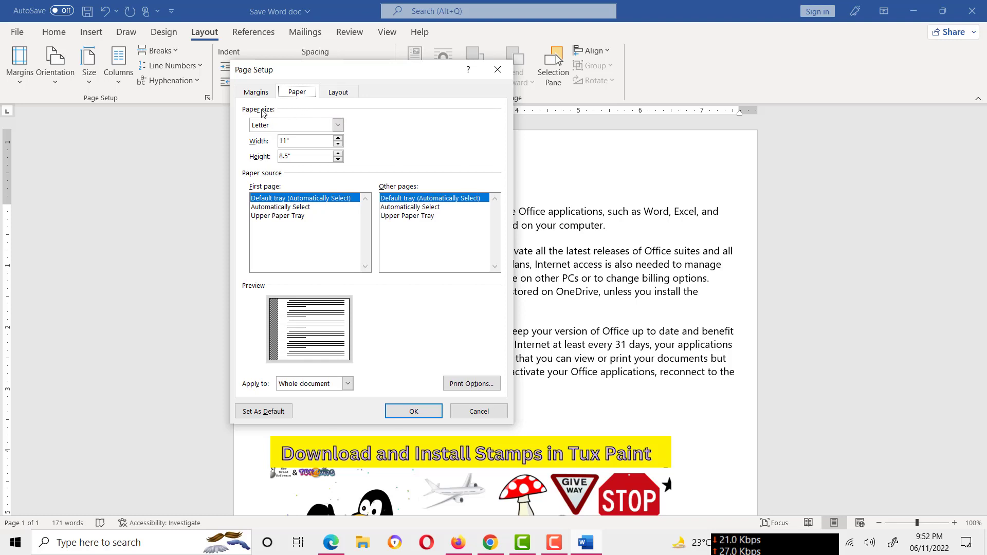
pyautogui.click(337, 127)
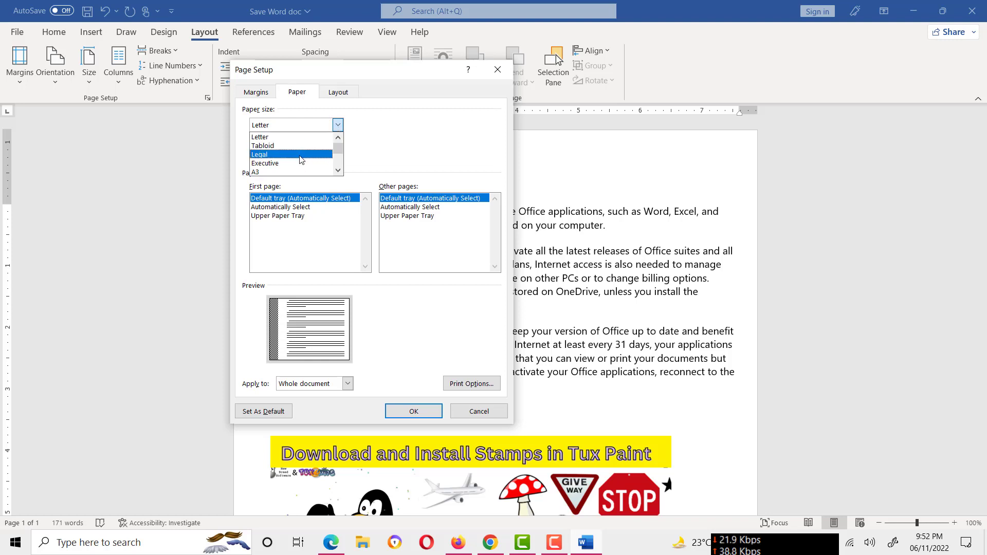
pyautogui.click(300, 156)
pyautogui.click(338, 125)
pyautogui.click(294, 163)
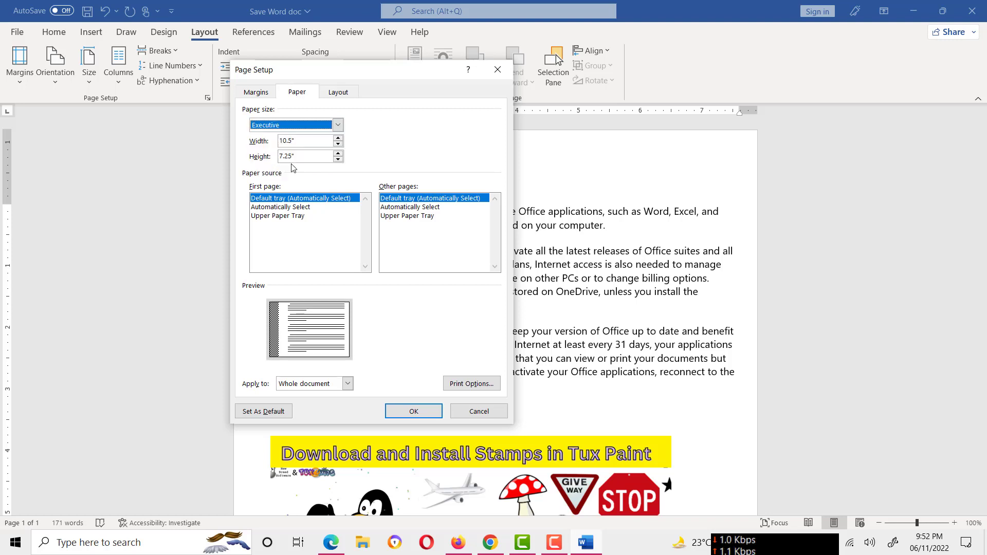
pyautogui.click(338, 125)
pyautogui.moveTo(339, 151)
pyautogui.mouseDown()
pyautogui.moveTo(337, 173)
pyautogui.moveTo(337, 141)
pyautogui.mouseUp()
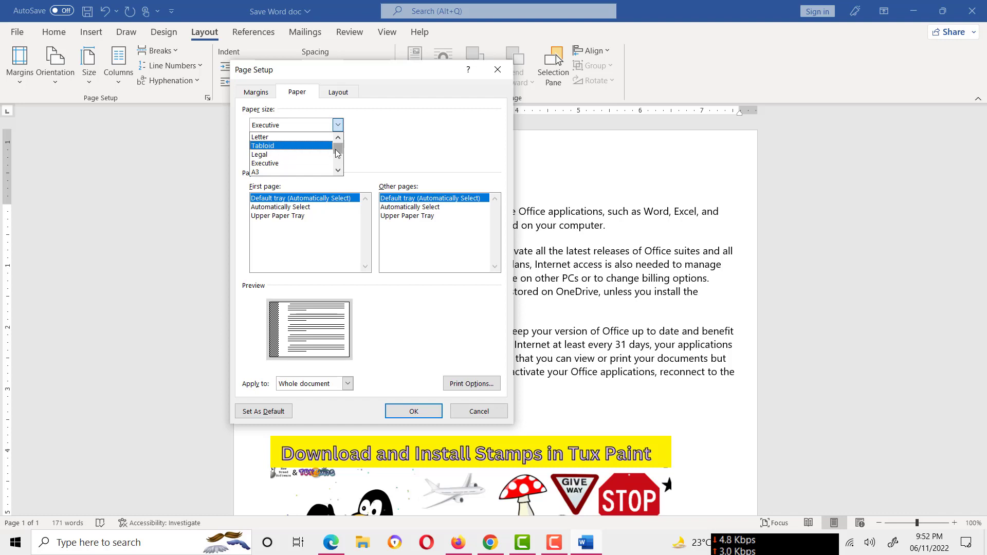
pyautogui.moveTo(339, 150)
pyautogui.mouseDown()
pyautogui.moveTo(339, 167)
pyautogui.moveTo(340, 149)
pyautogui.mouseUp()
pyautogui.click(270, 138)
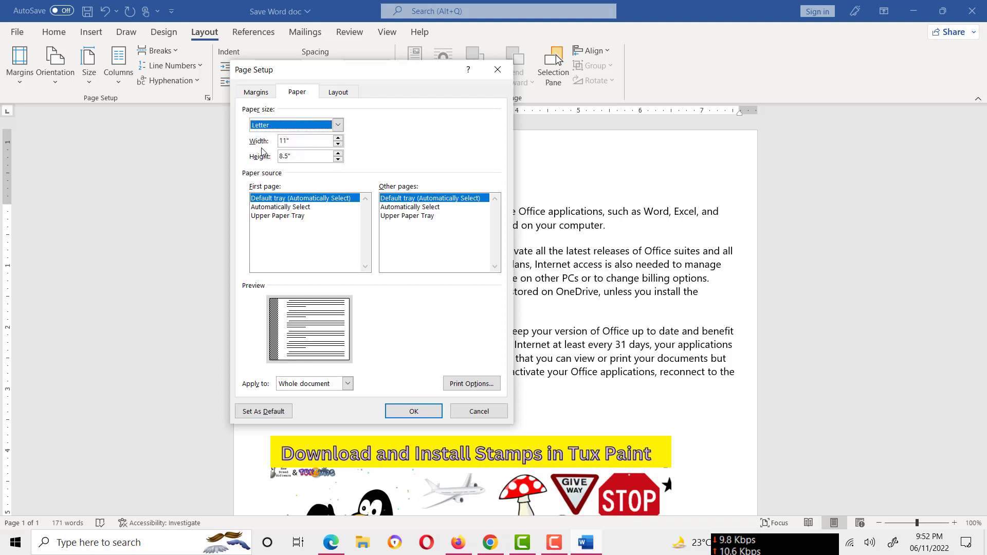
pyautogui.click(338, 126)
pyautogui.click(337, 127)
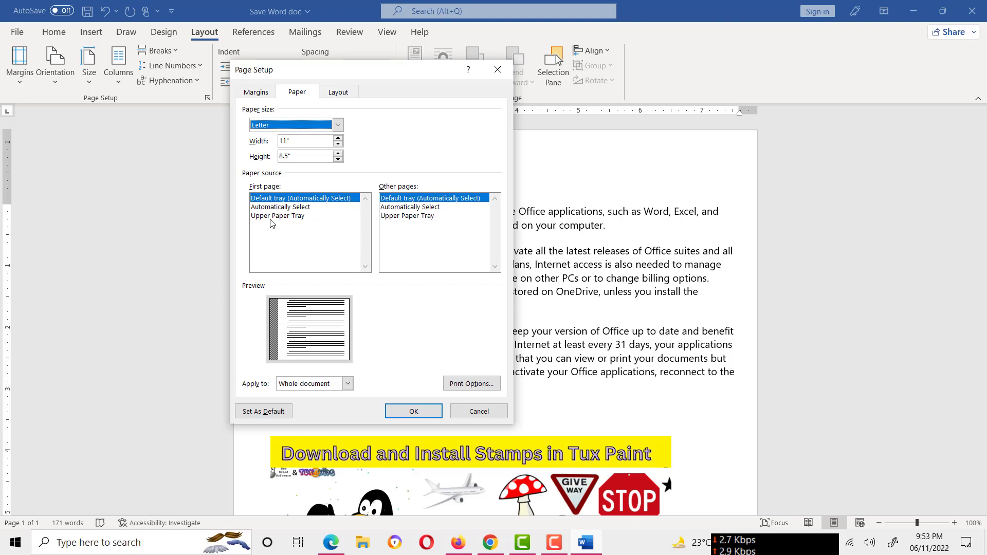
# Set the first page's paper source to Upper Paper Tray for the whole document and check the print options without changing them
pyautogui.click(296, 217)
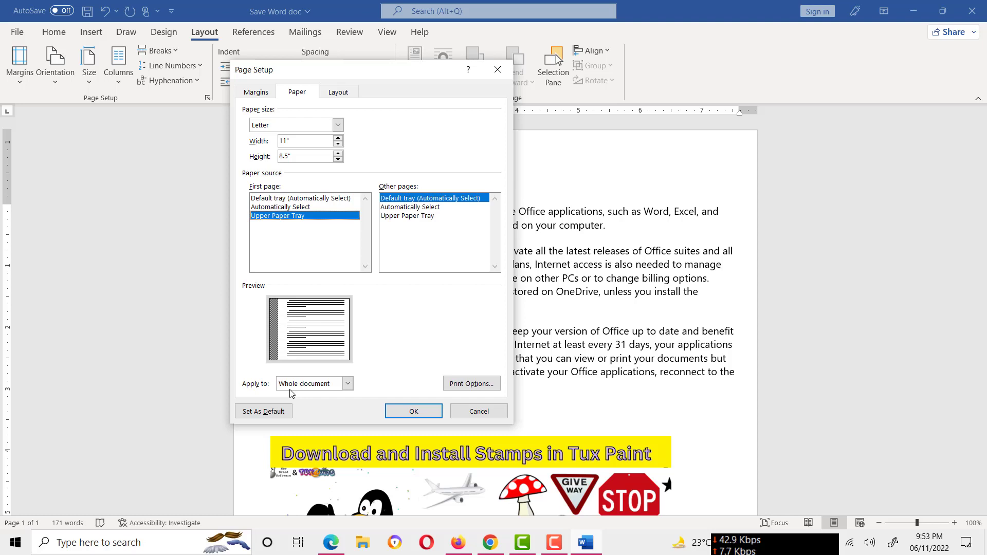
pyautogui.click(348, 384)
pyautogui.click(427, 379)
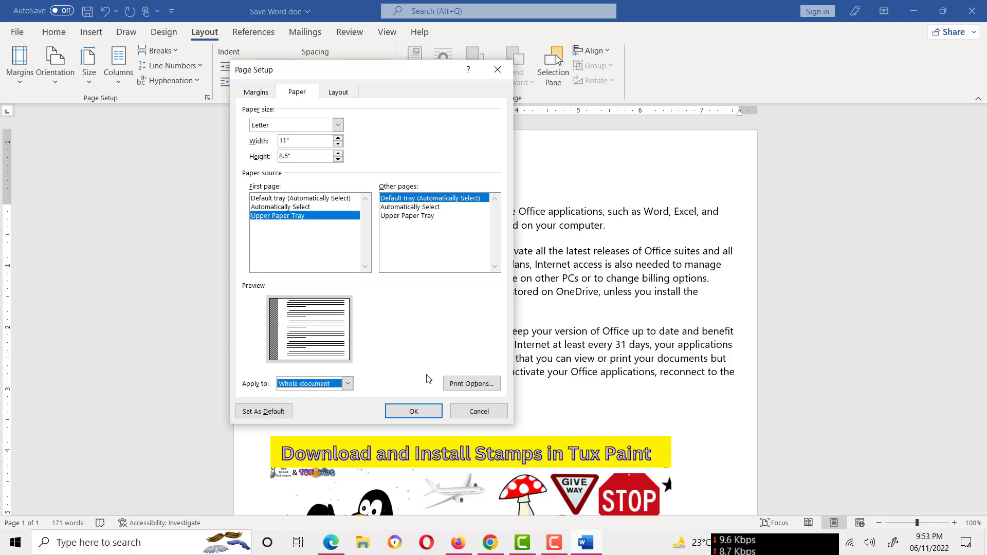
pyautogui.click(469, 384)
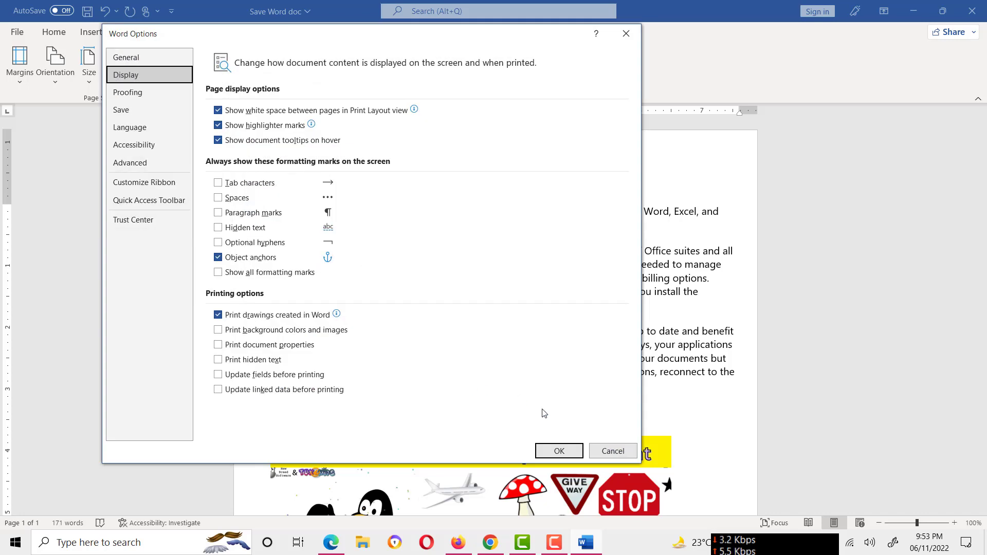
pyautogui.click(615, 455)
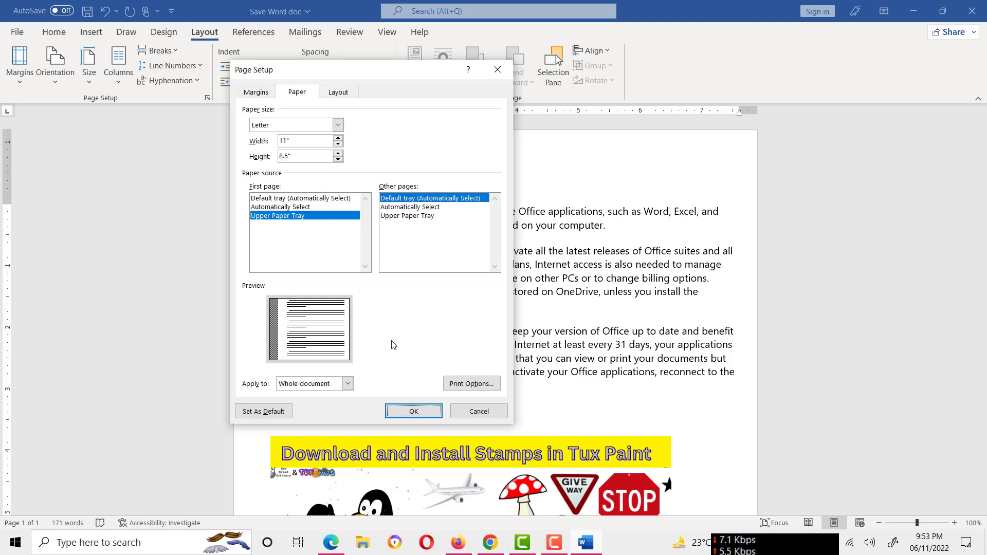
# Set the section start to New page in the page layout settings
pyautogui.click(333, 95)
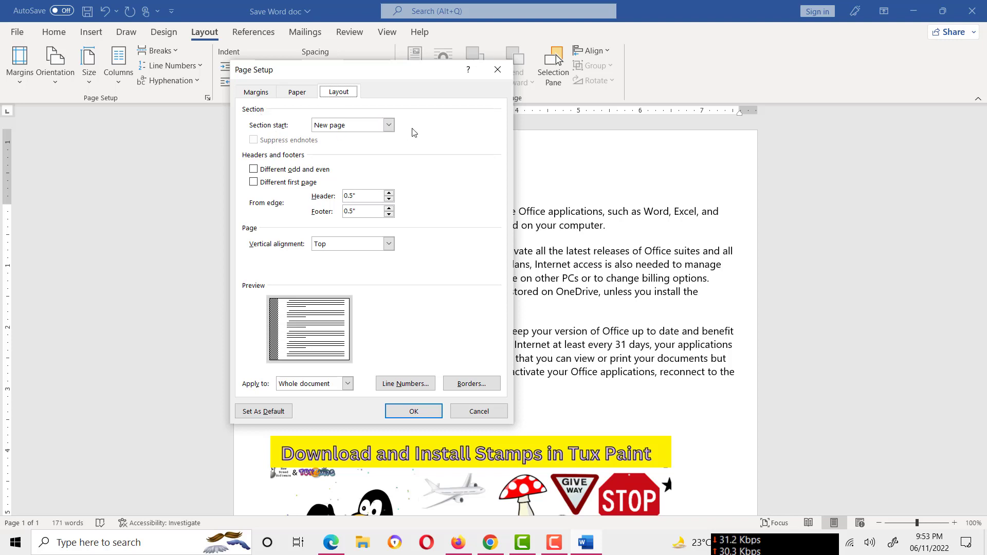
pyautogui.click(391, 126)
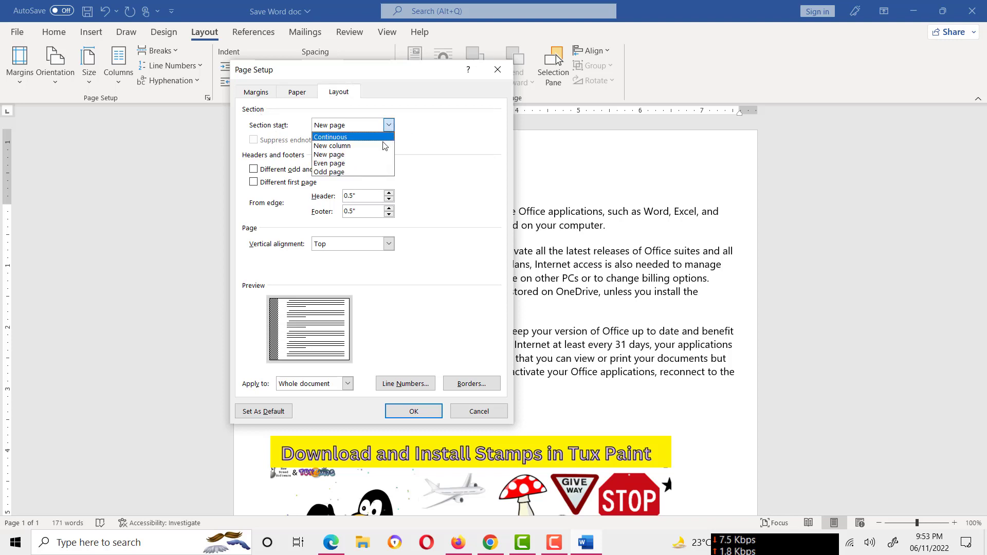
pyautogui.click(353, 155)
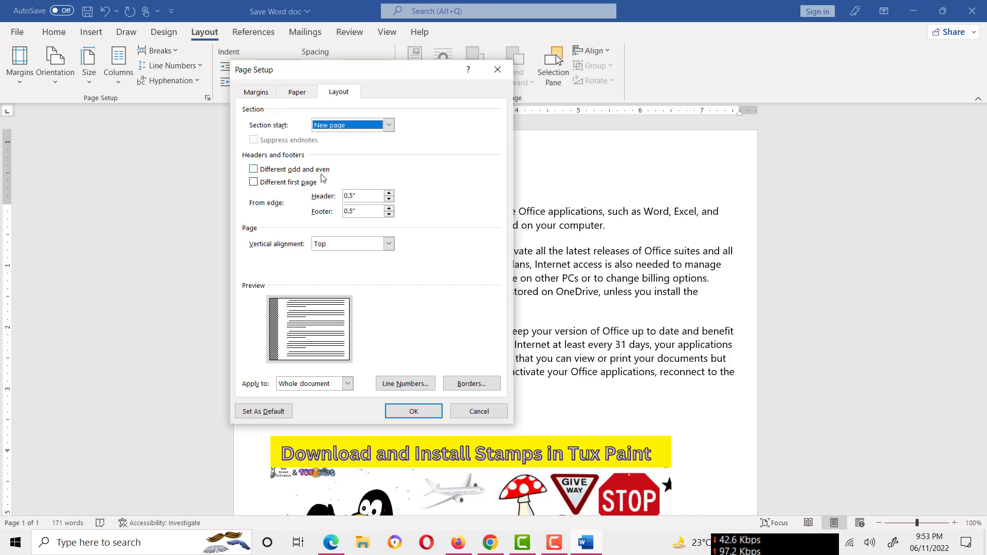
# Enable Different first page for headers and footers, with both distances from the page edge at 0.5"
pyautogui.click(254, 170)
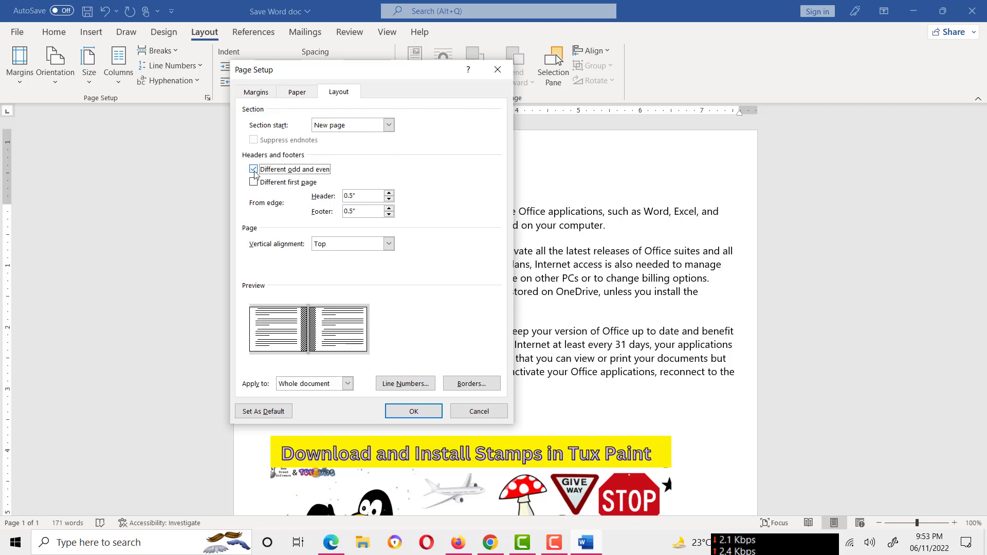
pyautogui.click(254, 171)
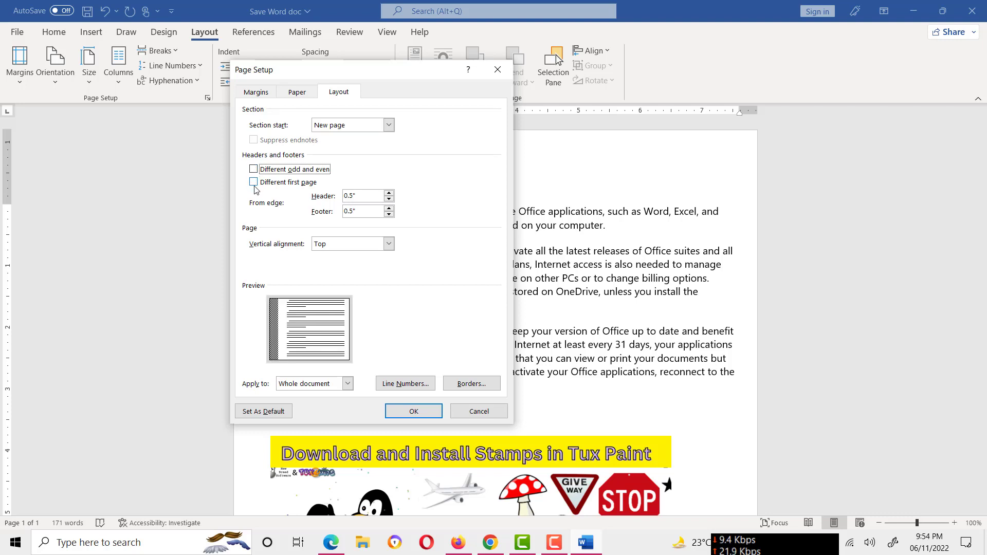
pyautogui.click(255, 184)
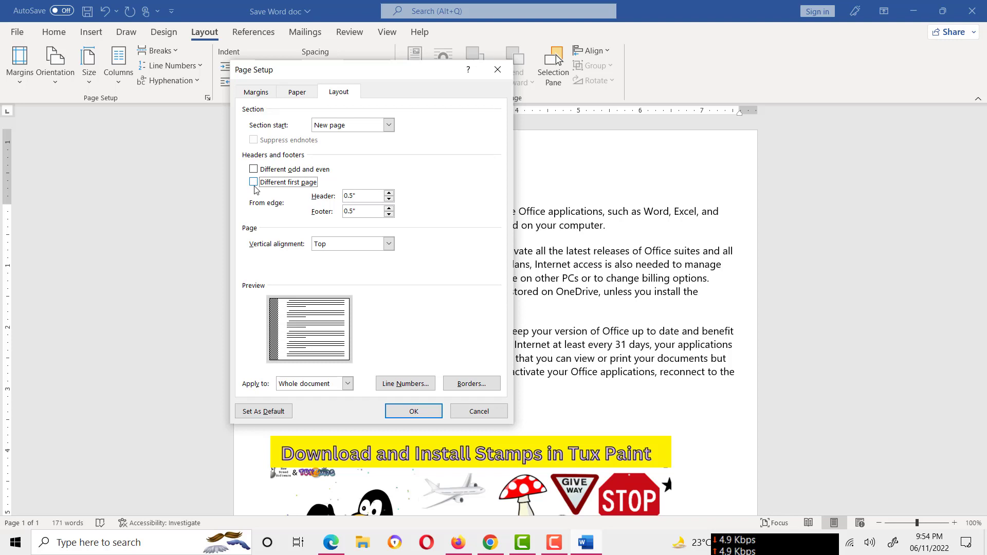
pyautogui.click(254, 184)
pyautogui.click(389, 215)
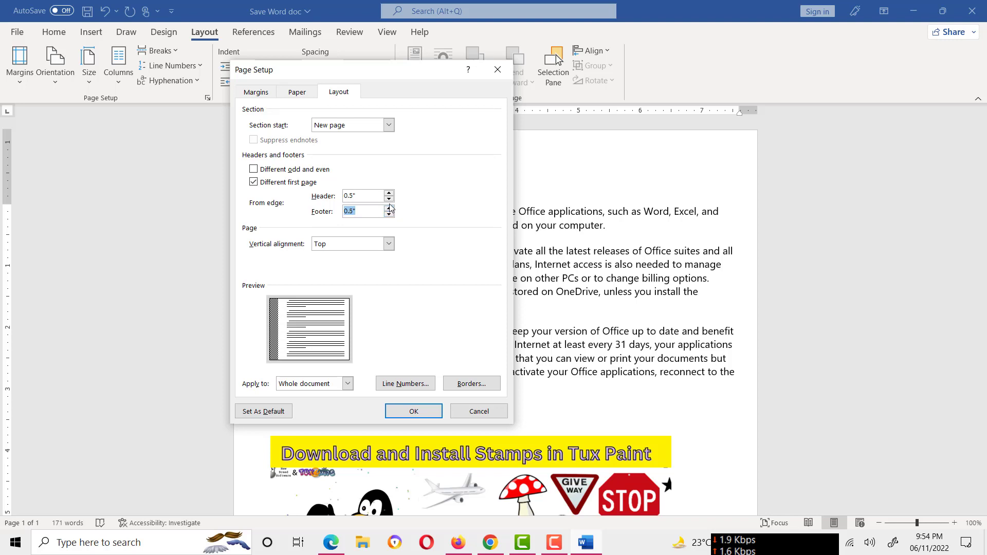
pyautogui.click(390, 200)
# Try Center for the page's vertical alignment and settle on Bottom
pyautogui.click(390, 245)
pyautogui.click(325, 264)
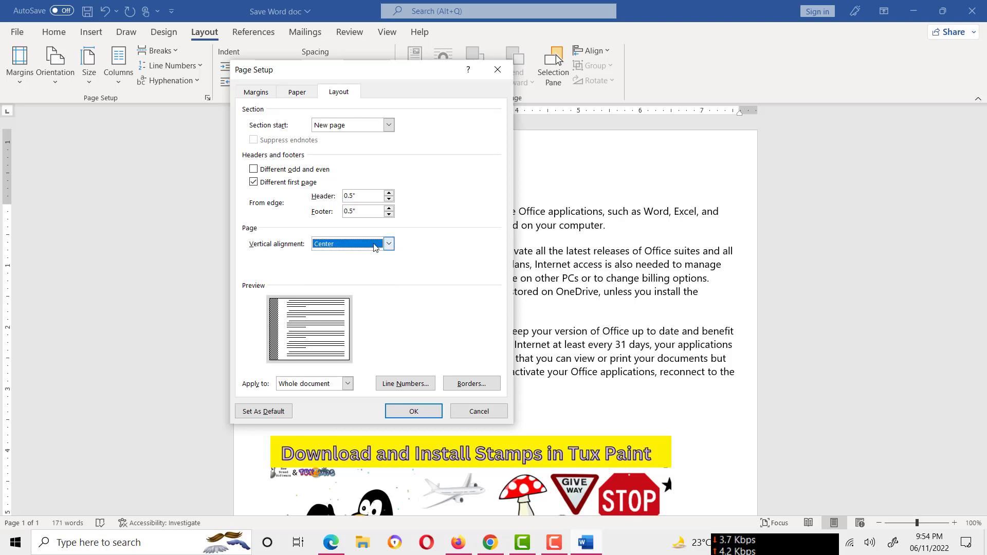
pyautogui.click(342, 244)
pyautogui.click(344, 273)
pyautogui.click(389, 245)
pyautogui.click(366, 282)
# Check the line numbering options and apply the page setup by way of the page border options, adding no border
pyautogui.click(405, 390)
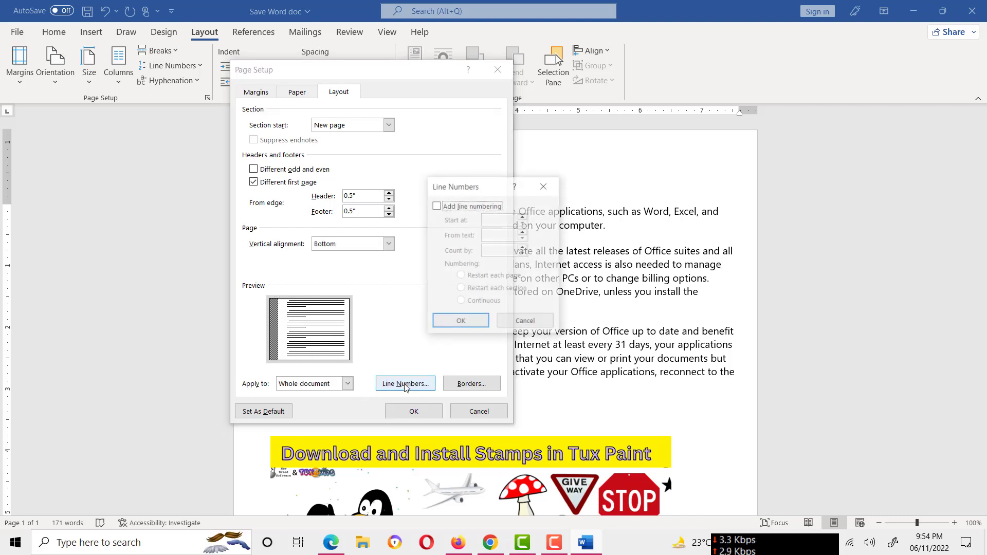
pyautogui.click(527, 327)
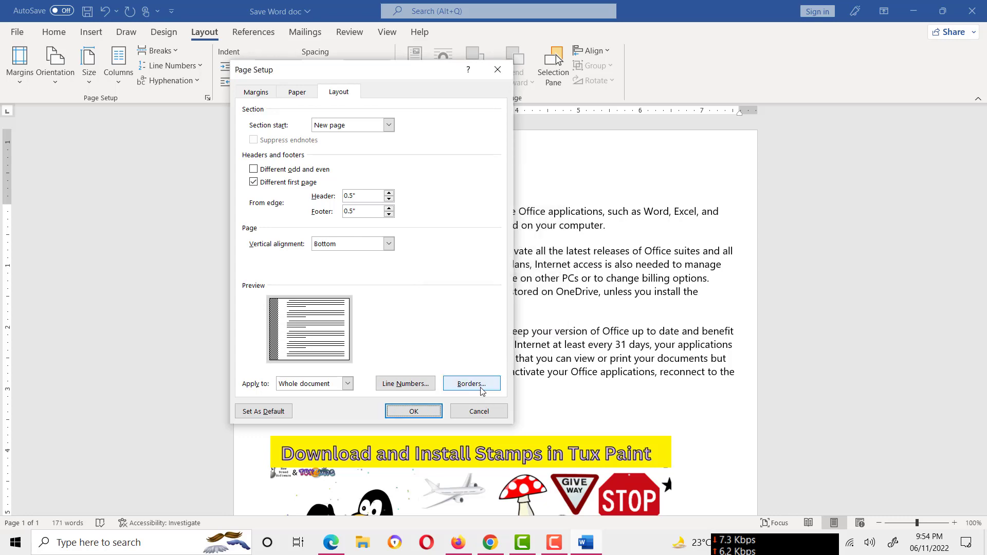
pyautogui.click(469, 383)
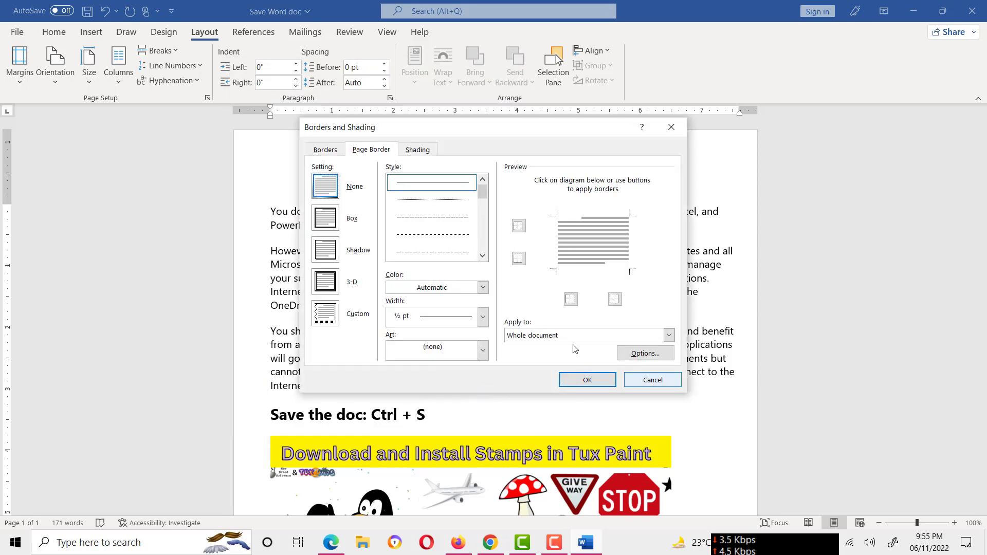
pyautogui.click(630, 378)
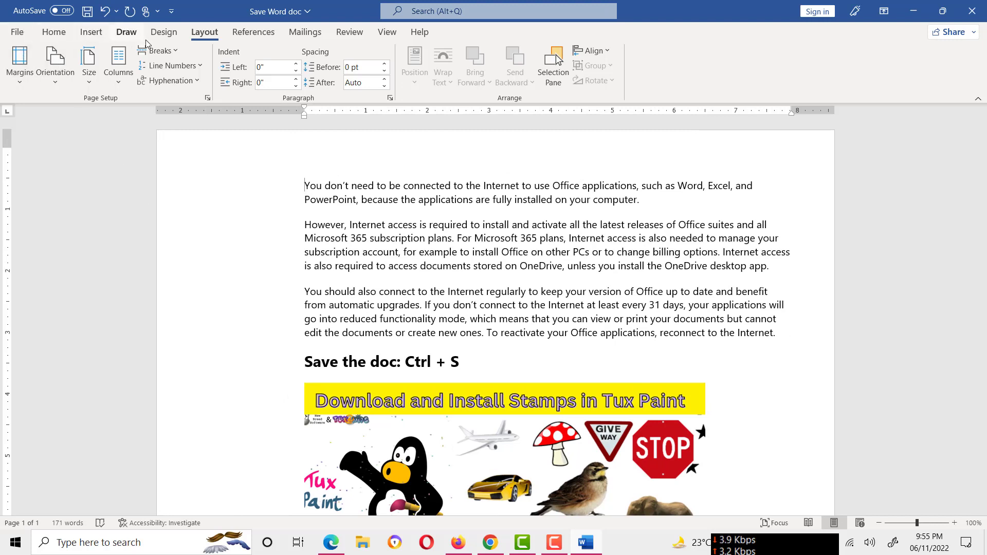
# Reopen the custom margin settings and move the Page Setup dialog lower over the document
pyautogui.click(23, 78)
pyautogui.click(54, 436)
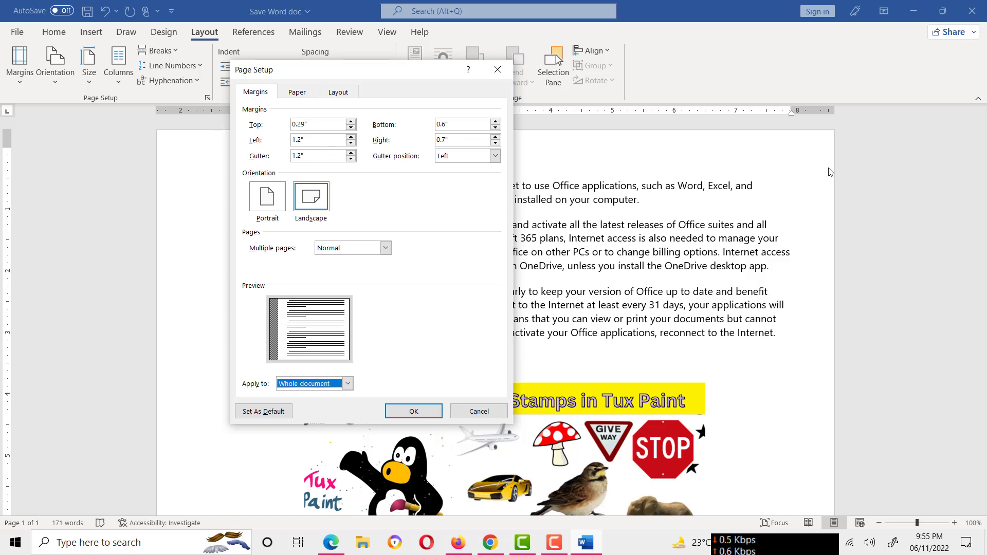
pyautogui.click(800, 168)
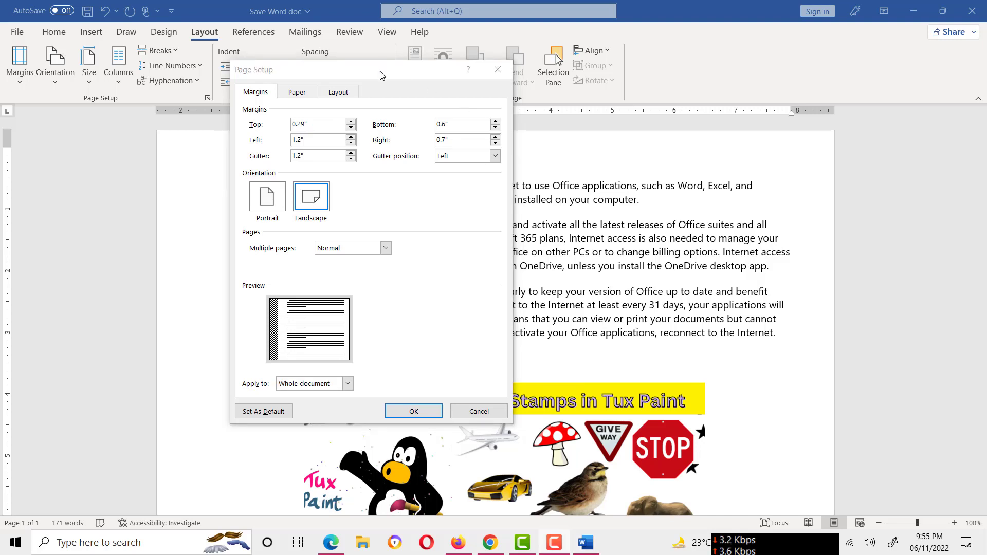
pyautogui.moveTo(381, 75); pyautogui.dragTo(391, 134)
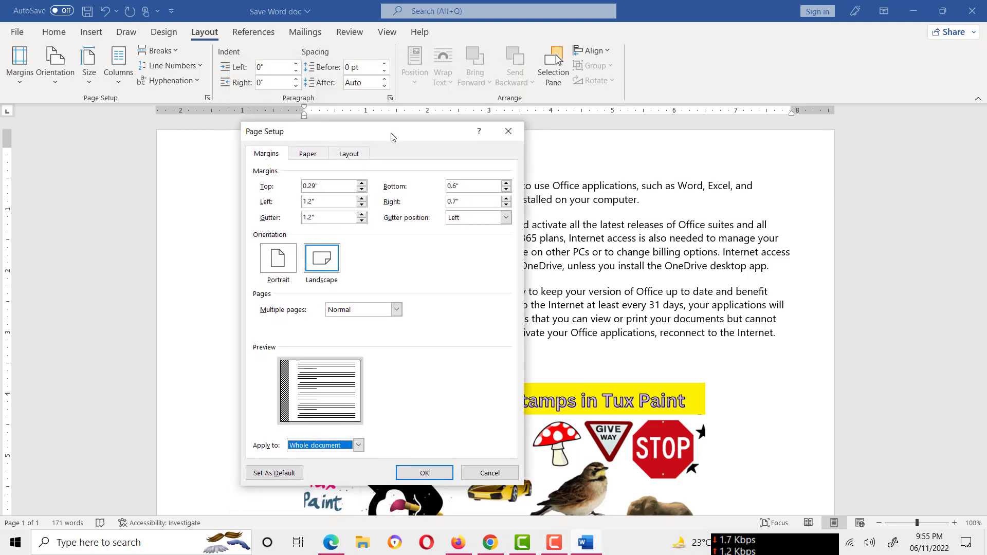